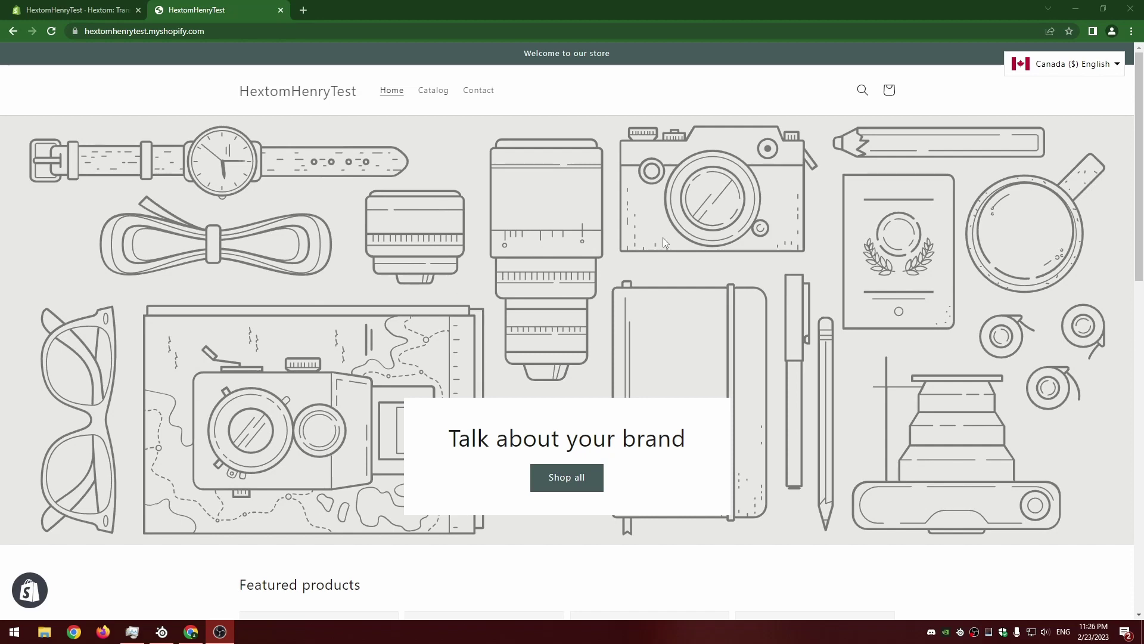
Switch the storefront language to Français under Canada ($) so the banner and buttons show in French
click(1042, 67)
click(1025, 94)
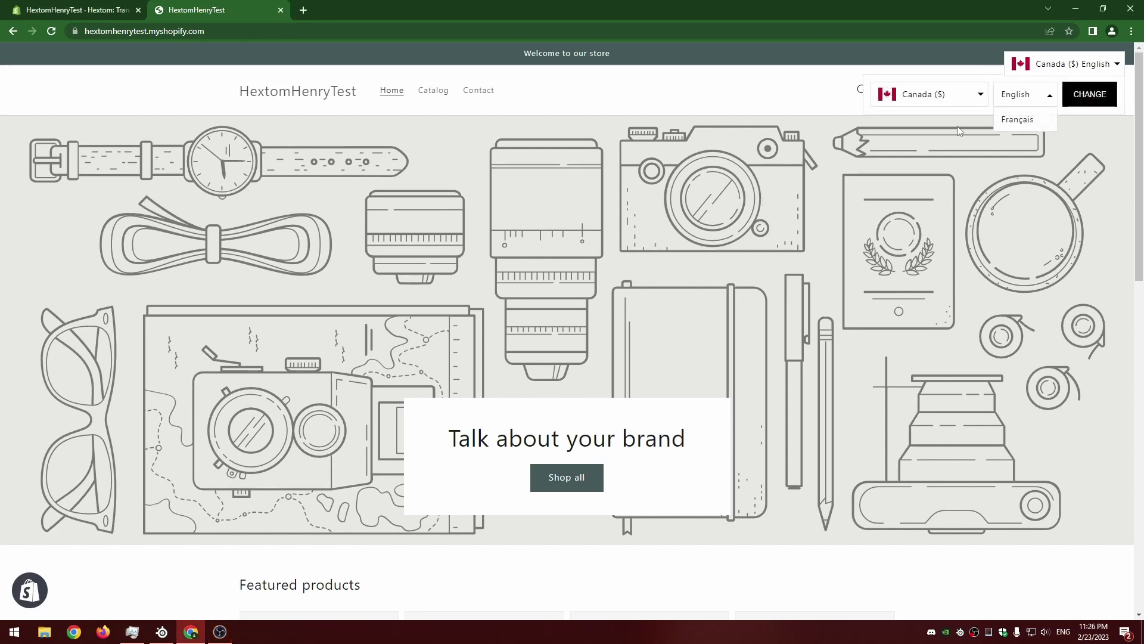
click(1017, 120)
click(1090, 94)
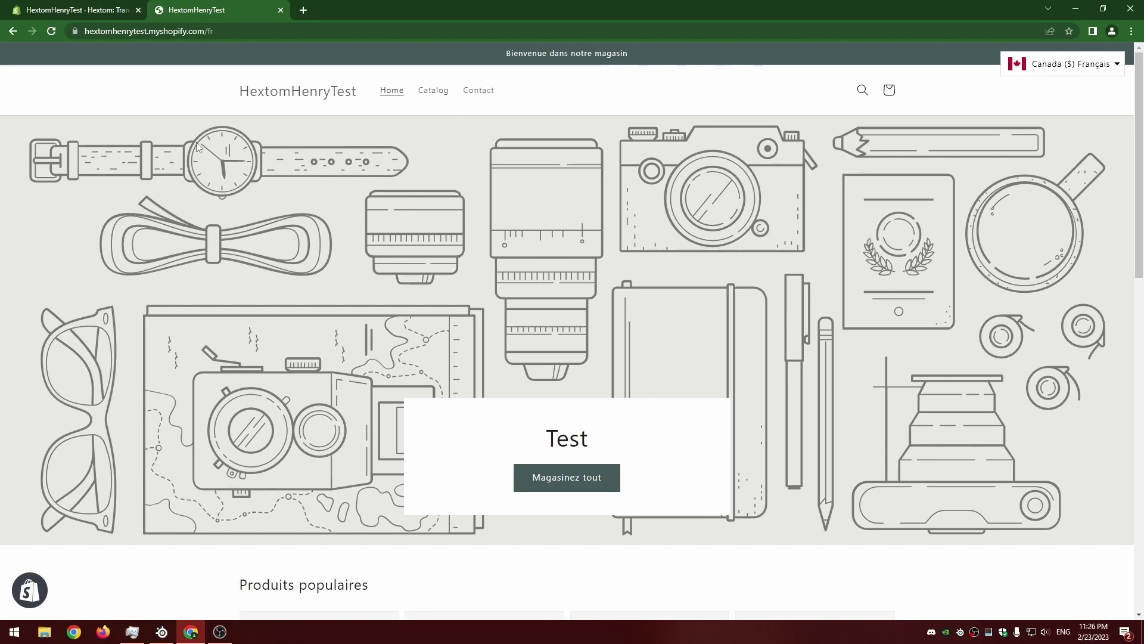
Go to the app's Export & Import Translation page and pick French as the target language
click(100, 8)
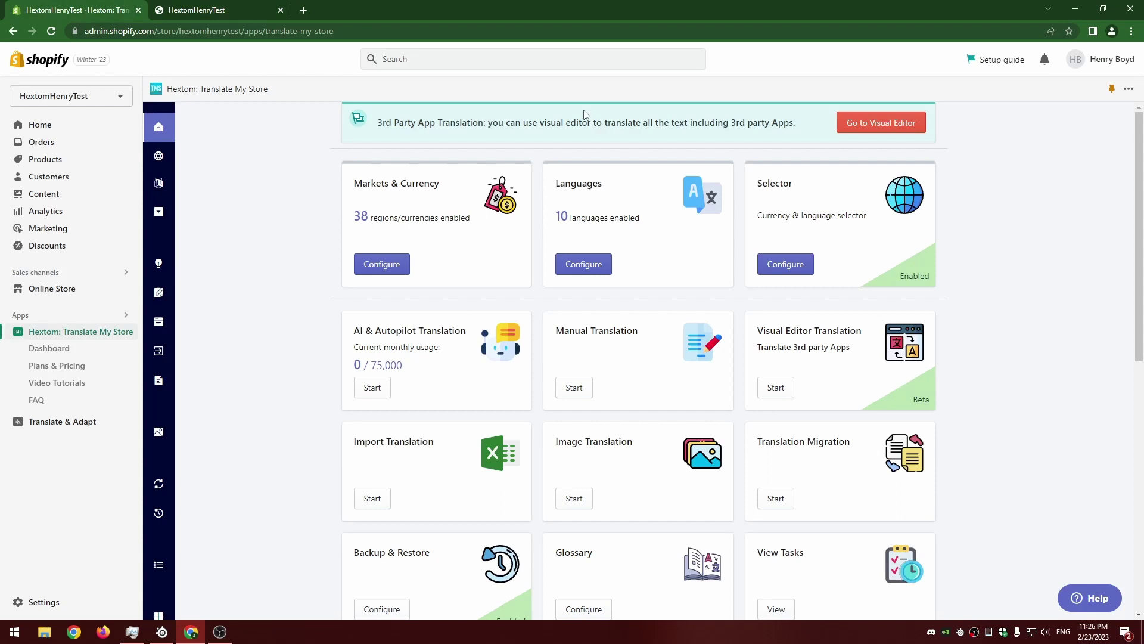
mouse_move(161, 262)
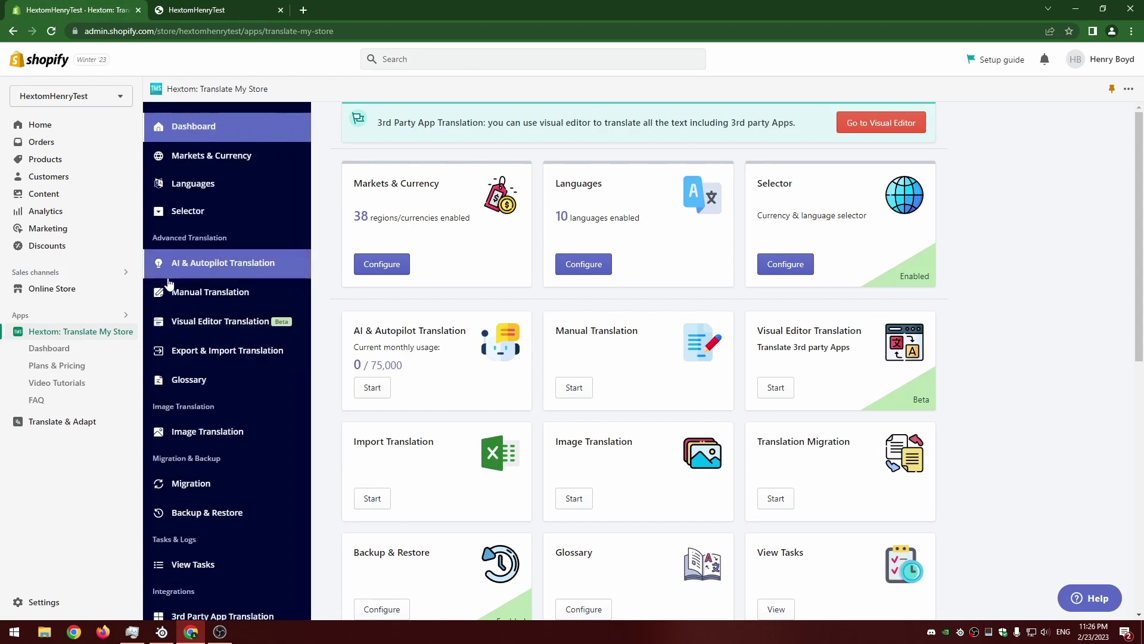
click(203, 354)
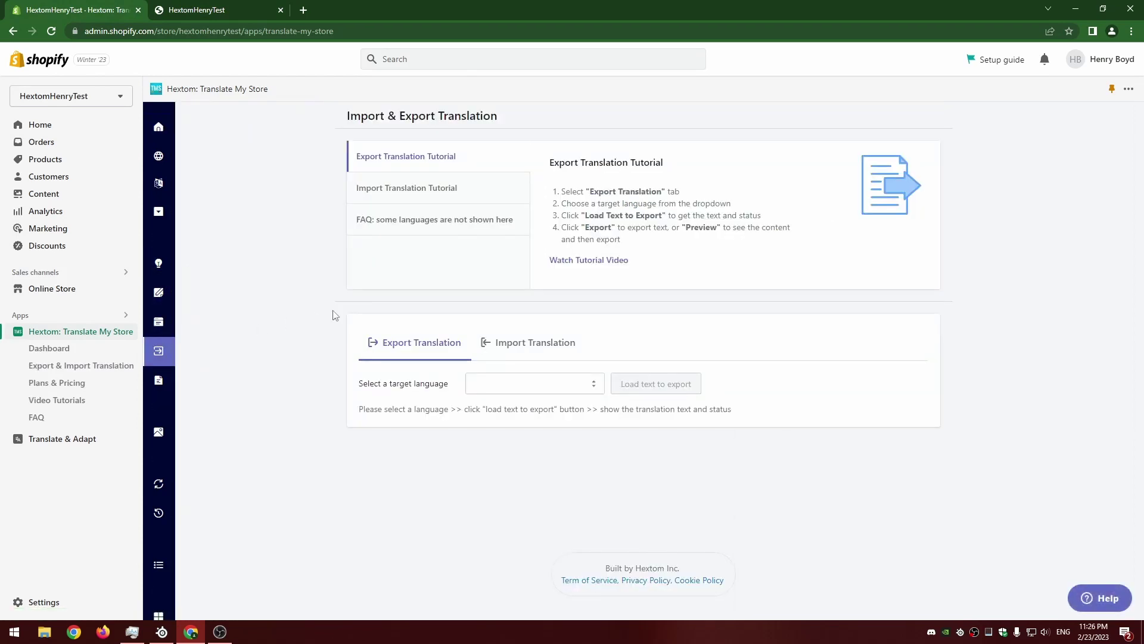
click(541, 385)
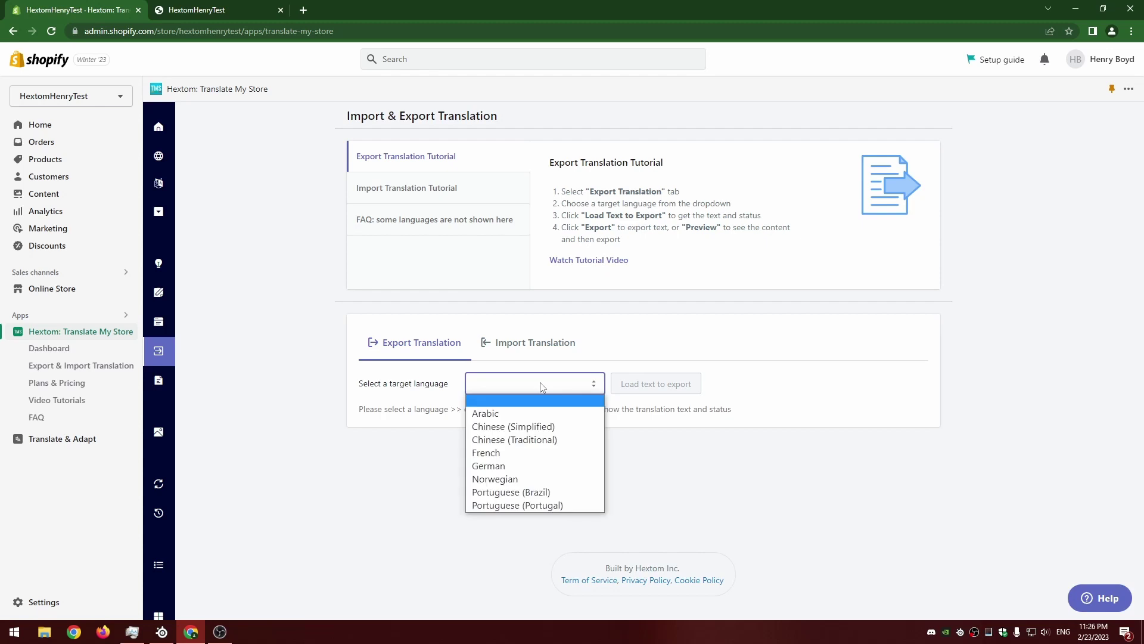
click(511, 458)
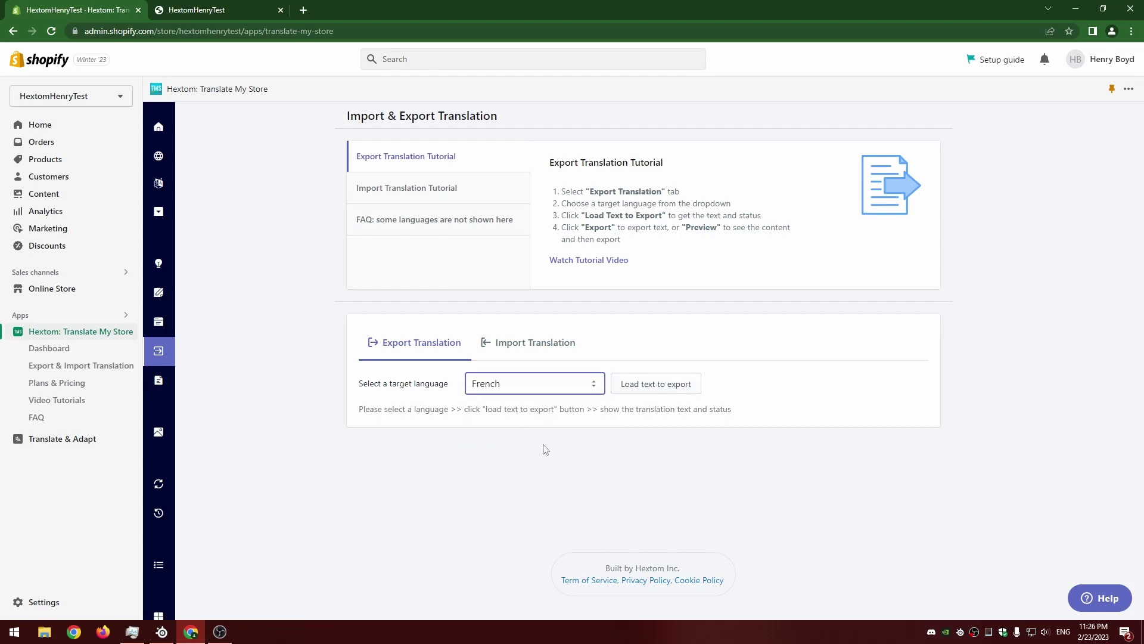
Load the French status by category (All 93%, Theme 100%, Product 2%, Collection 0%)
click(656, 386)
scroll(348, 322, down, 6)
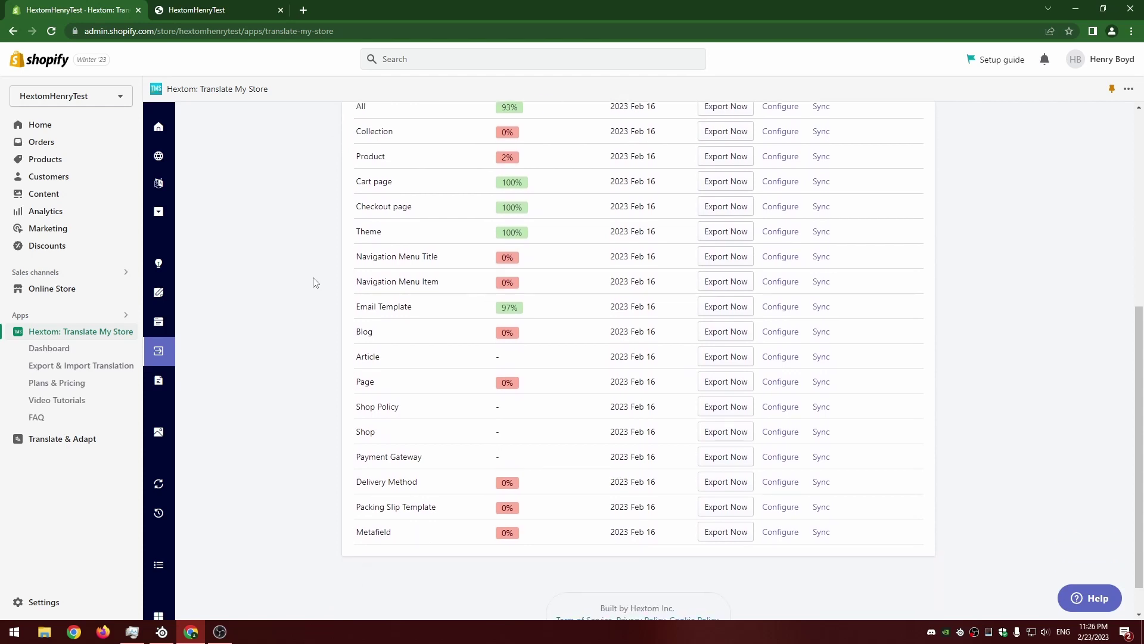
scroll(314, 347, up, 1)
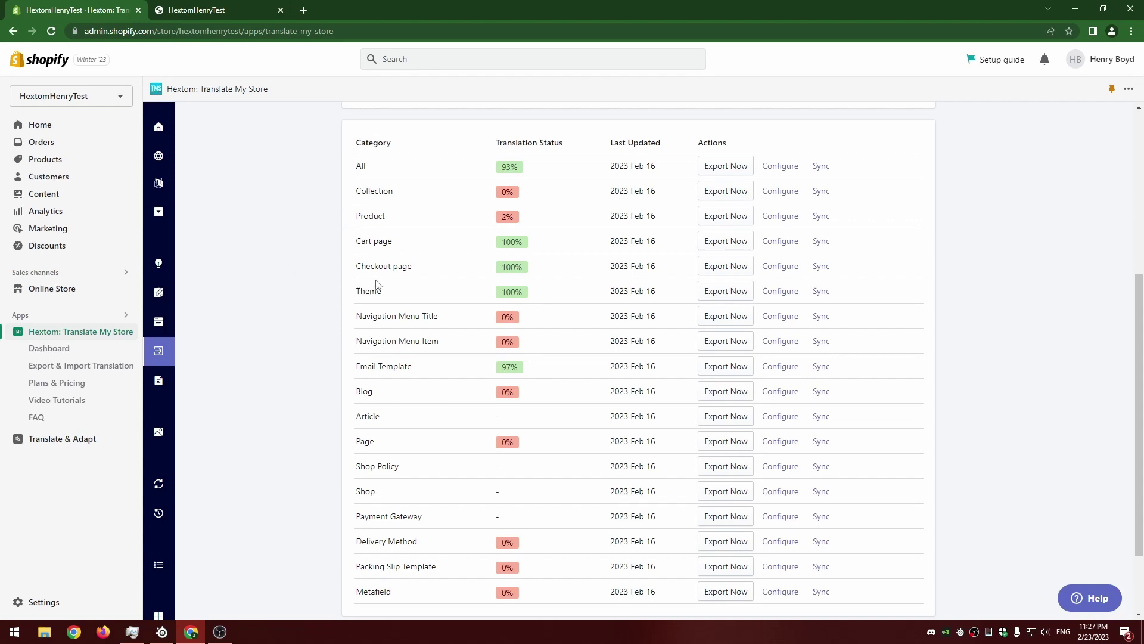
click(203, 11)
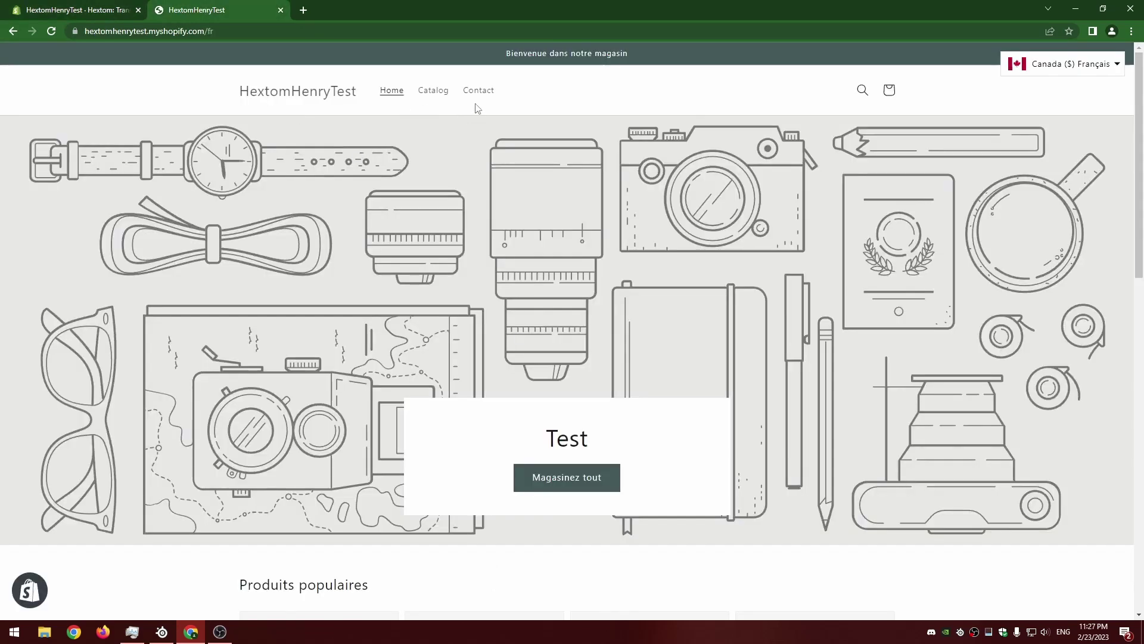
key(ctrl+Tab)
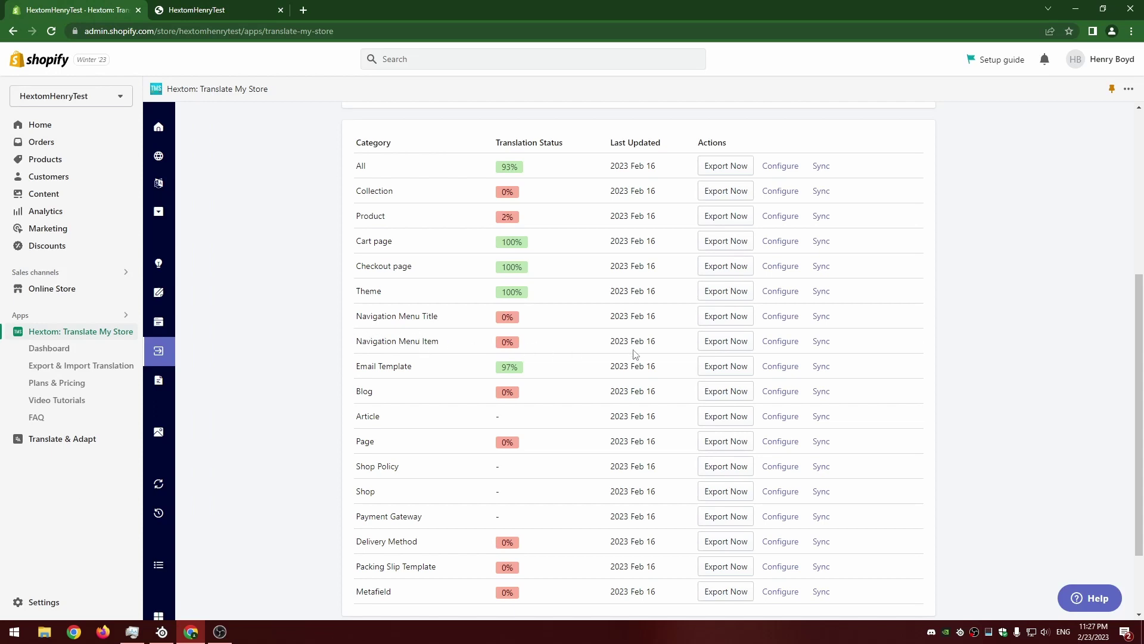
Load a Navigation Menu Item export filtered to Outdated and Not Translated, giving 7 matched items
click(773, 342)
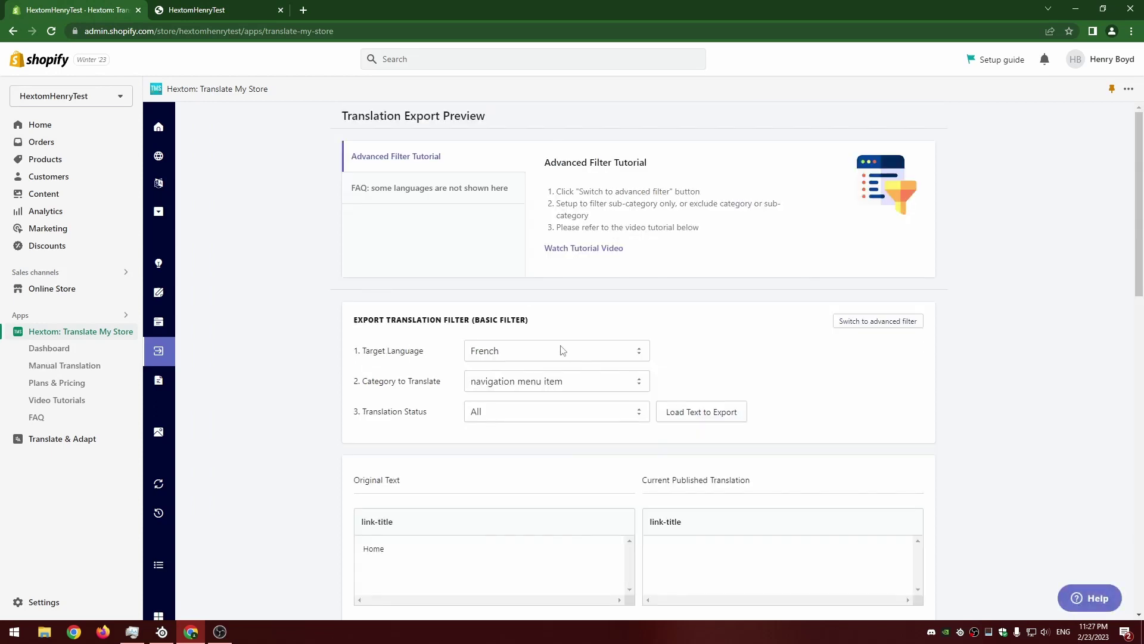
scroll(562, 350, down, 4)
scroll(562, 350, up, 4)
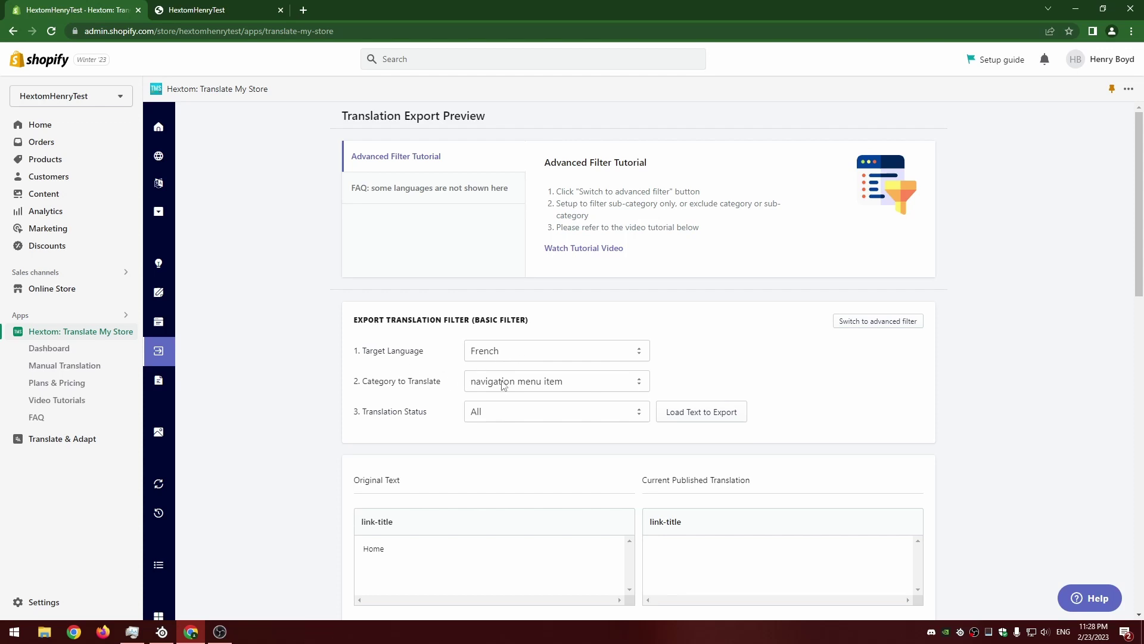
click(494, 412)
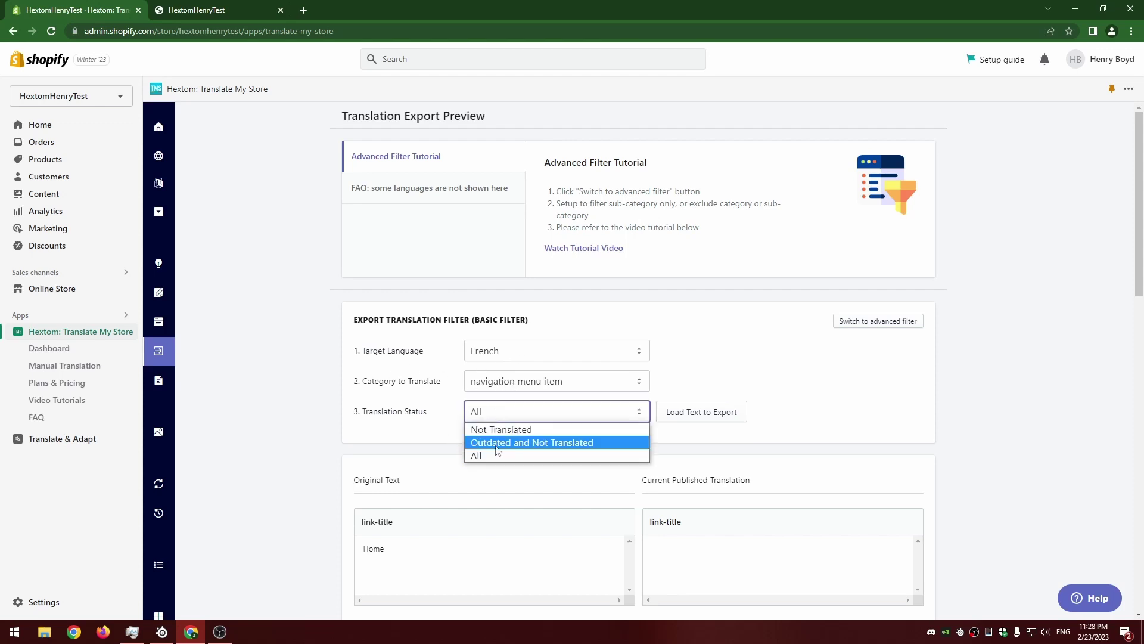
click(538, 443)
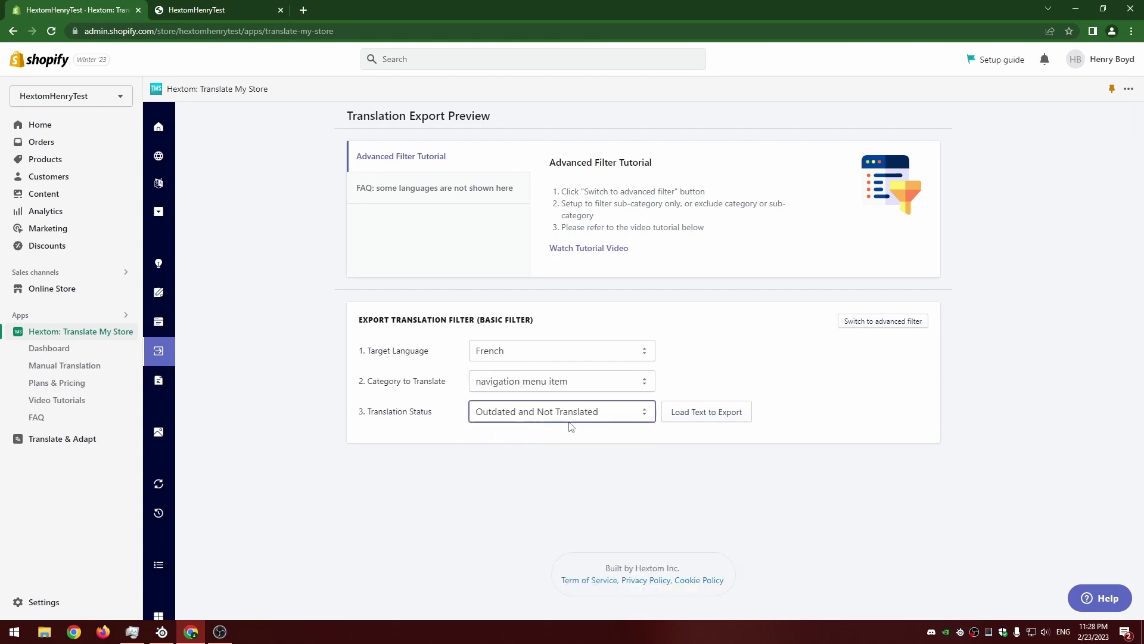
click(530, 416)
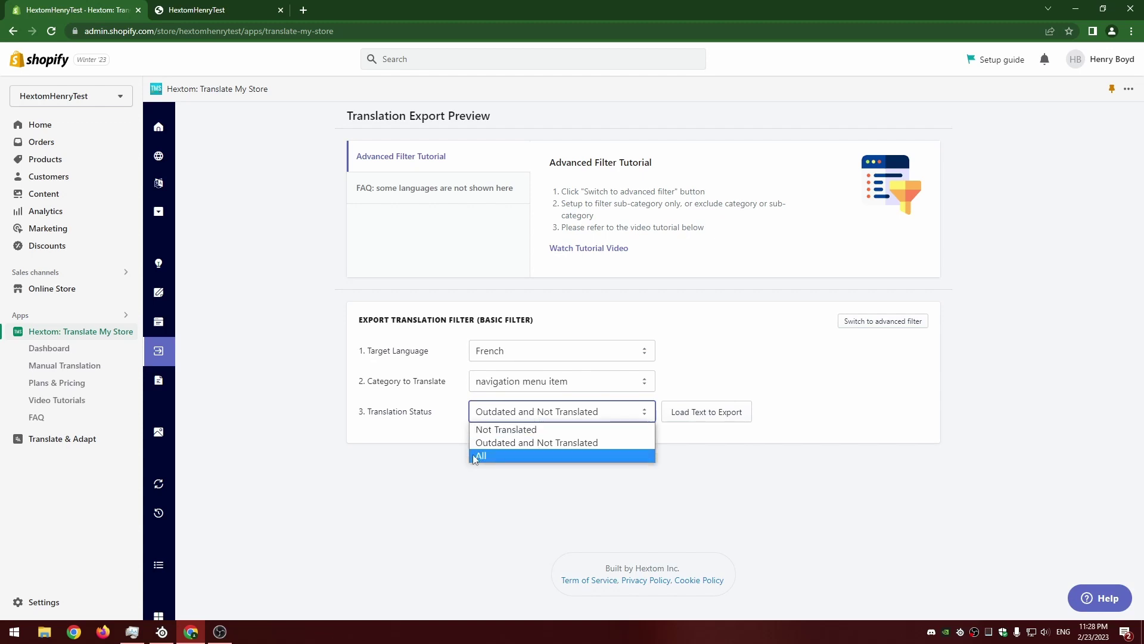
click(522, 444)
click(703, 417)
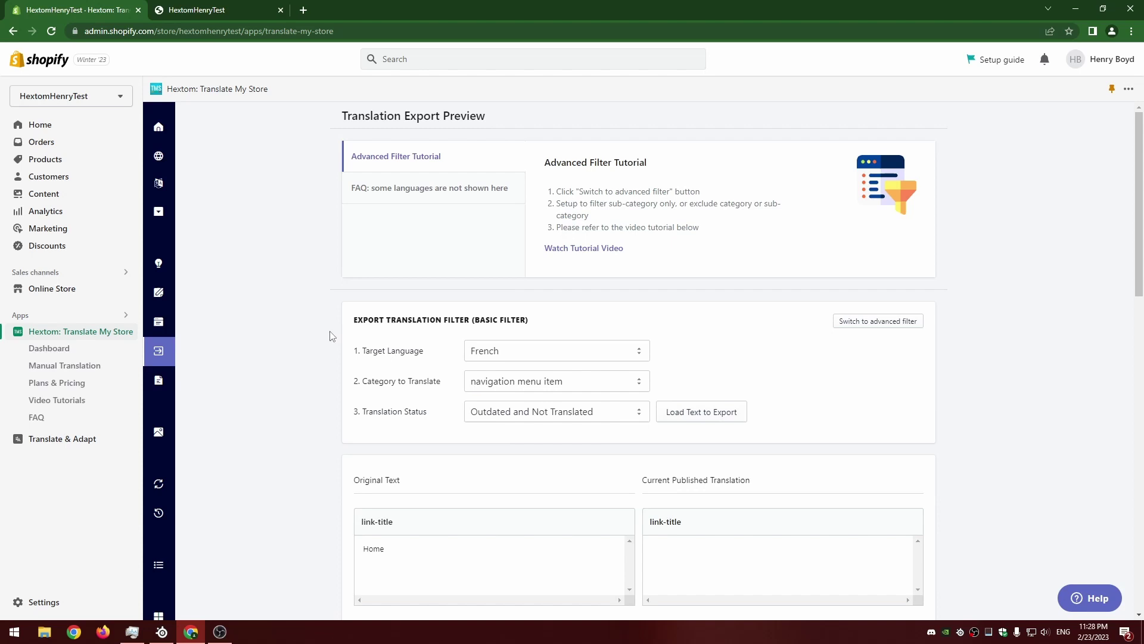
scroll(332, 334, down, 15)
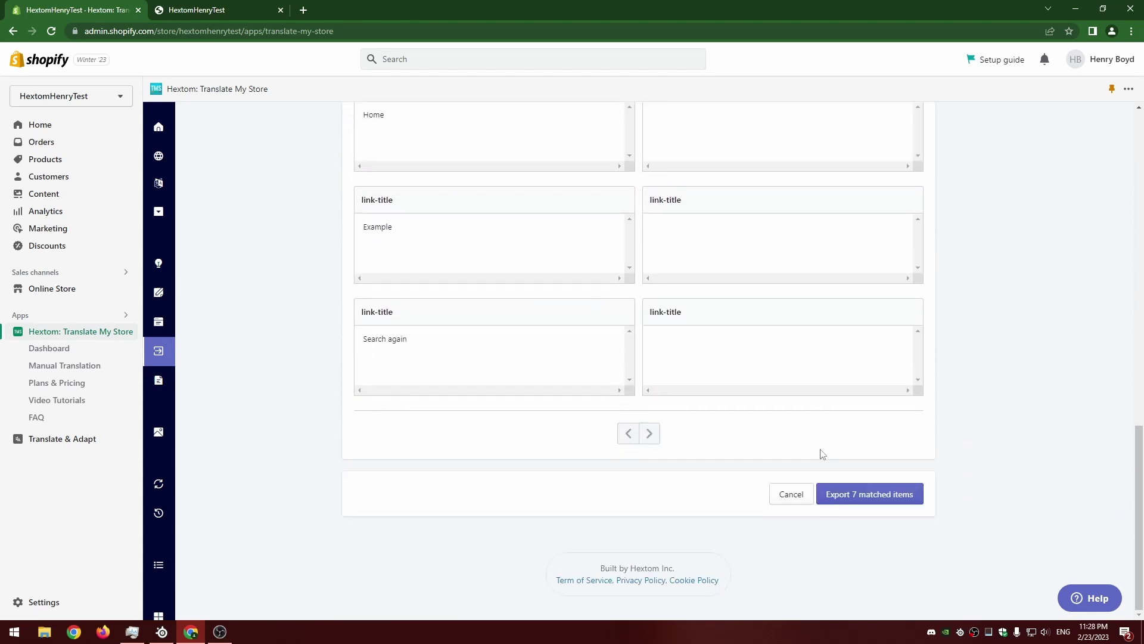
Export the 7 matched menu items and download the finished task's spreadsheet file
click(851, 496)
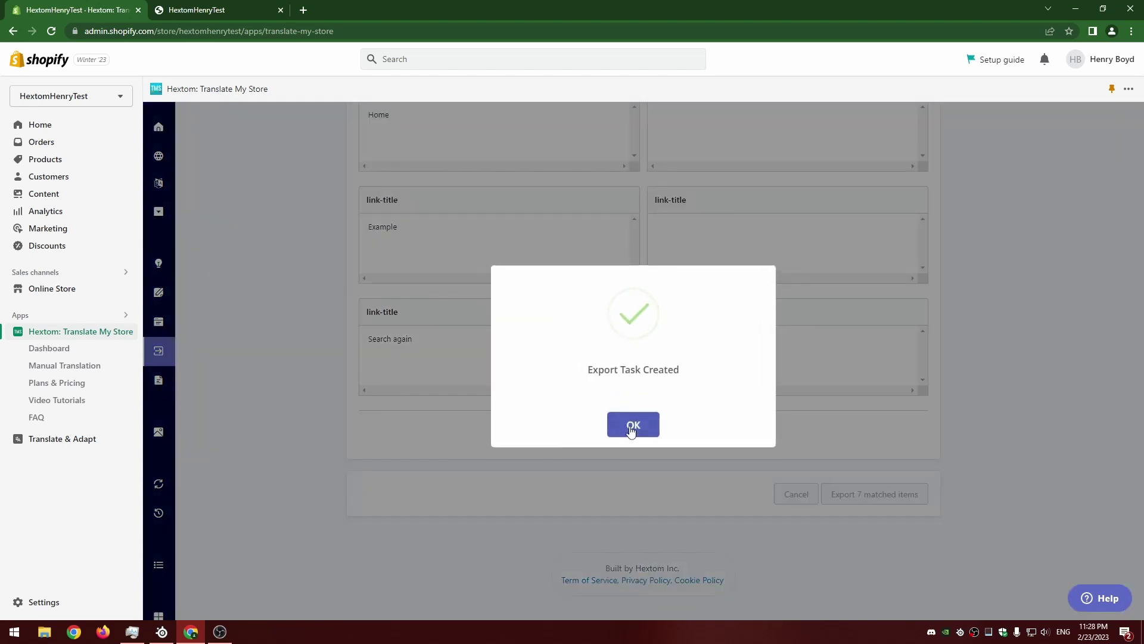
click(632, 427)
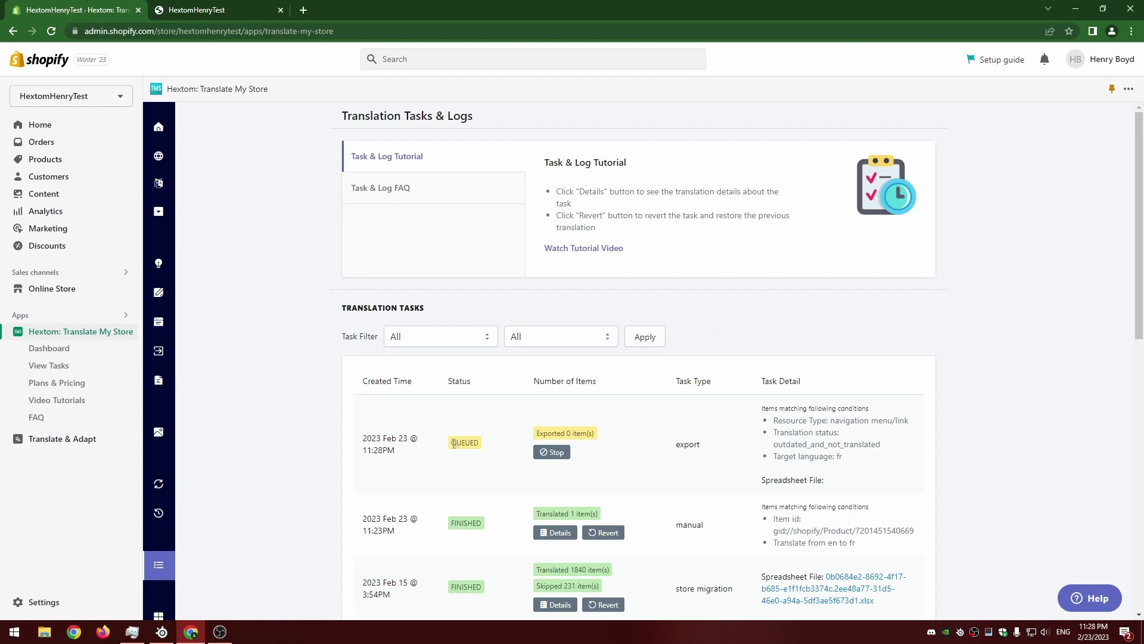
drag(453, 444, 484, 449)
click(490, 444)
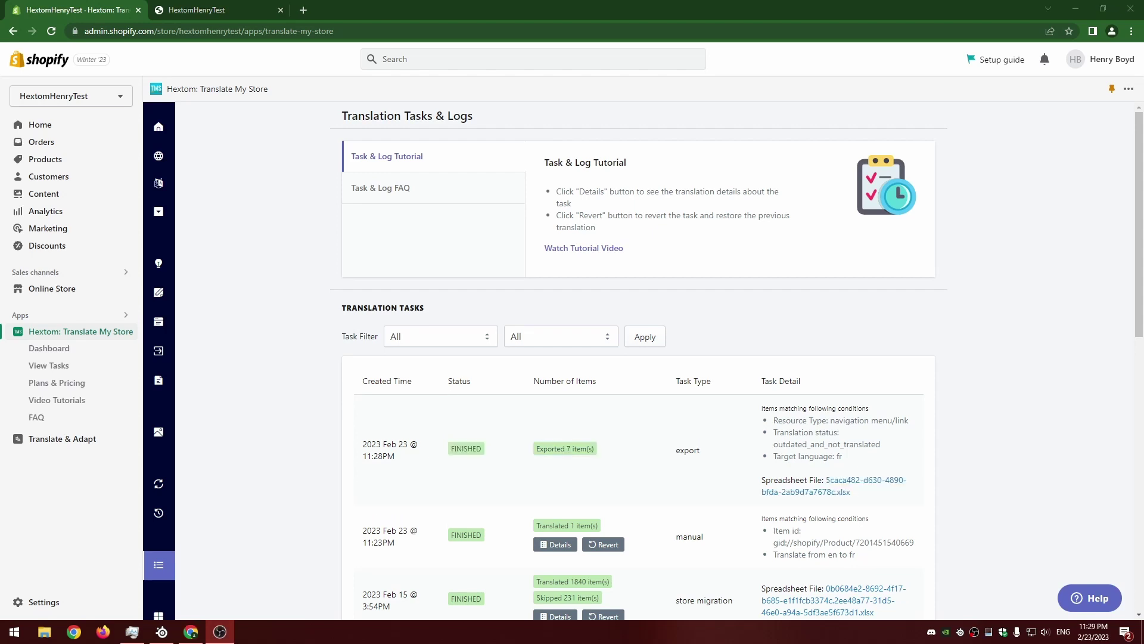
click(701, 448)
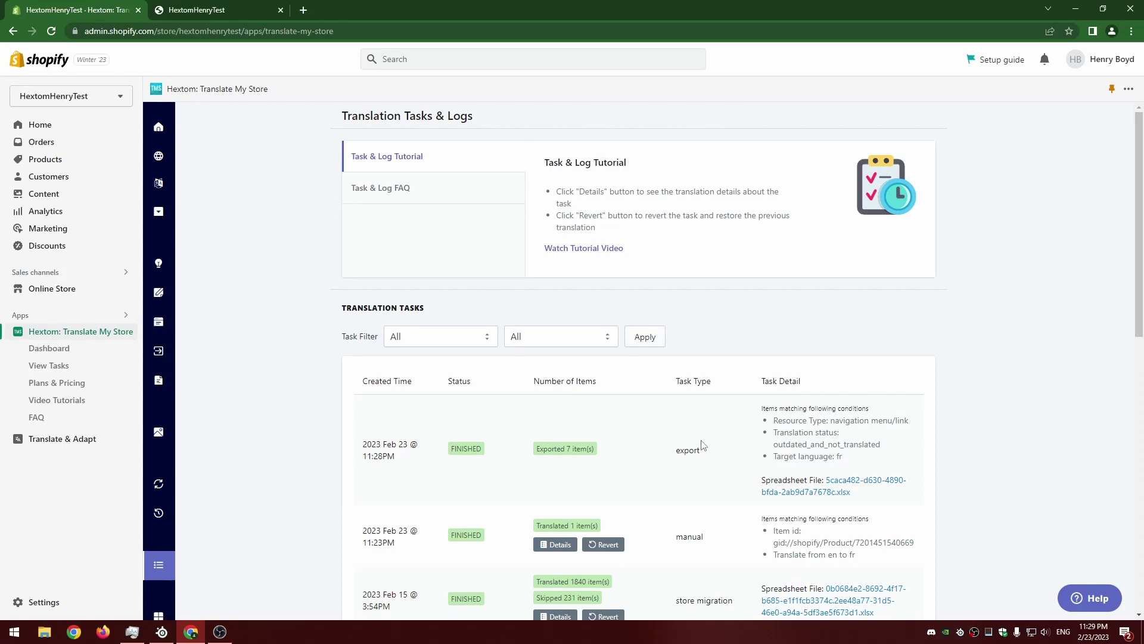
click(842, 488)
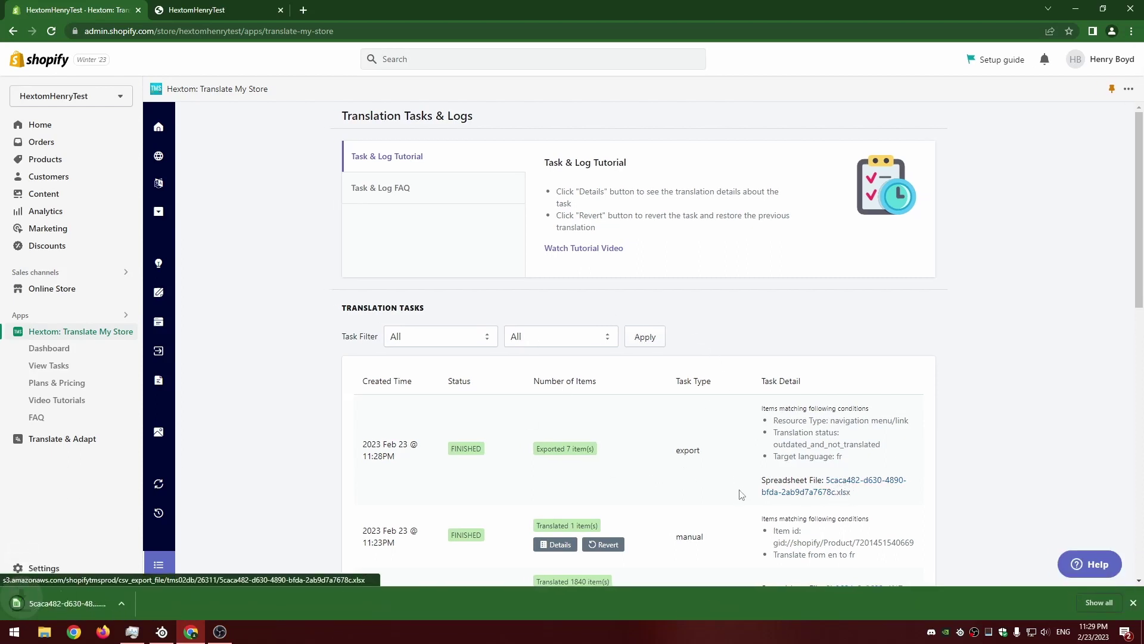
Open the downloaded spreadsheet and review its base and translate language entries
click(88, 604)
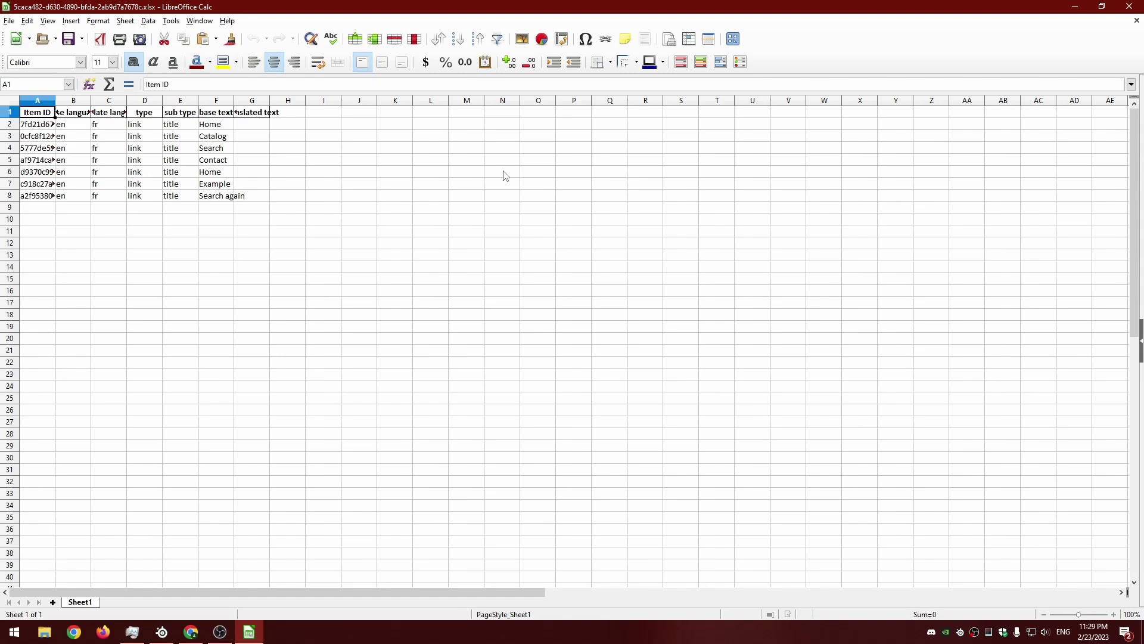
click(73, 125)
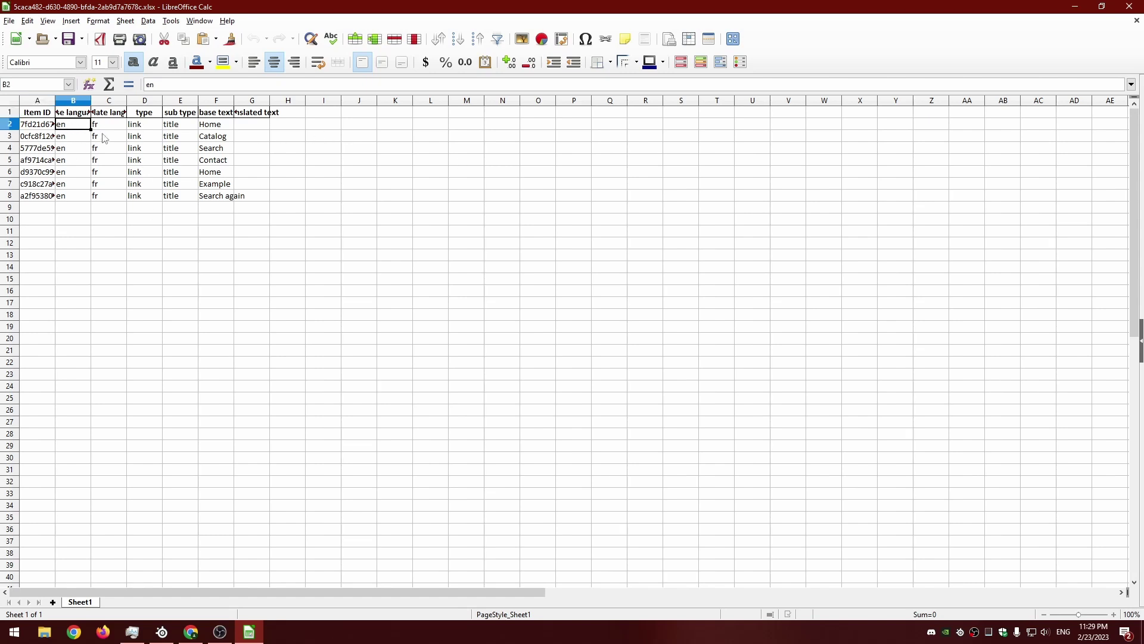
click(103, 135)
click(78, 139)
click(63, 110)
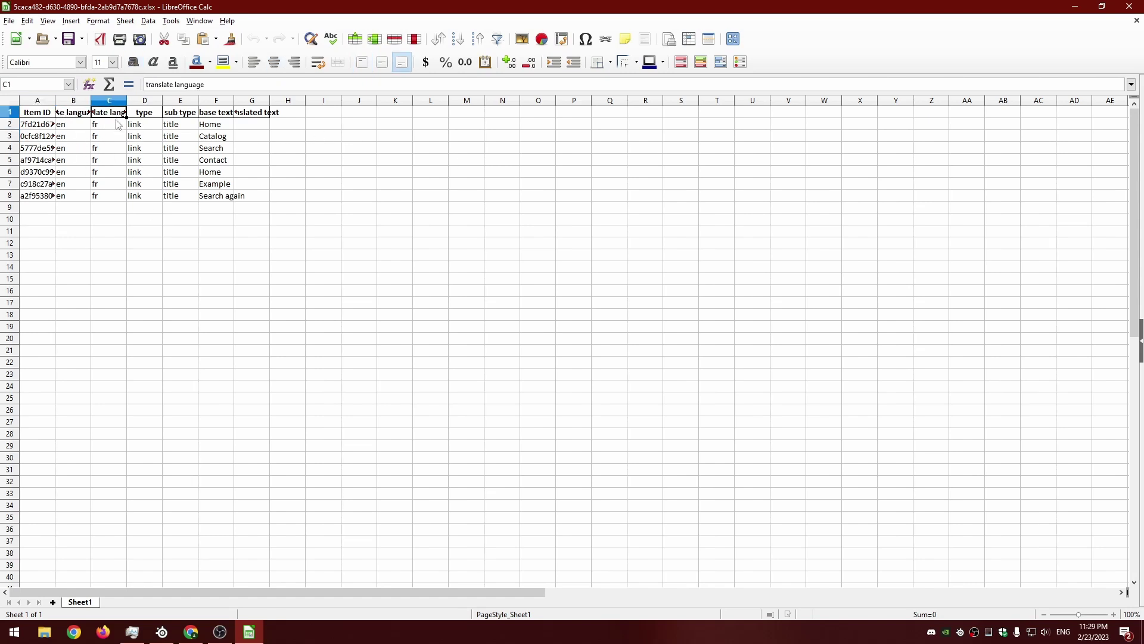
Highlight the type, base text and empty translated text cells, then widen columns G and F
drag(144, 125, 180, 199)
click(298, 225)
drag(215, 124, 234, 211)
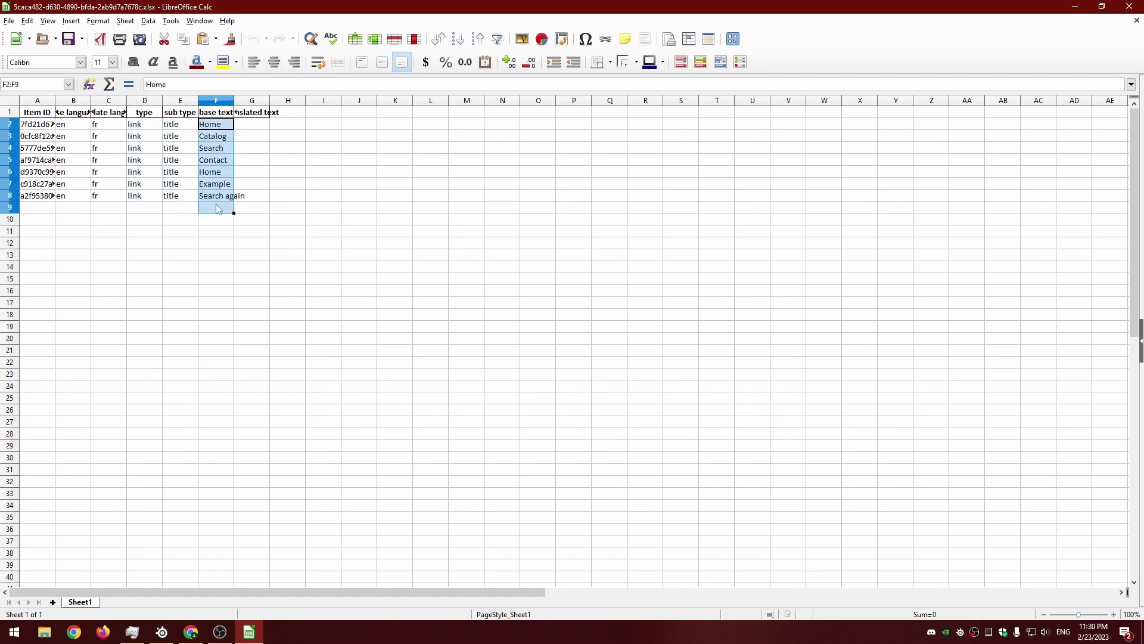
click(296, 187)
drag(247, 125, 251, 197)
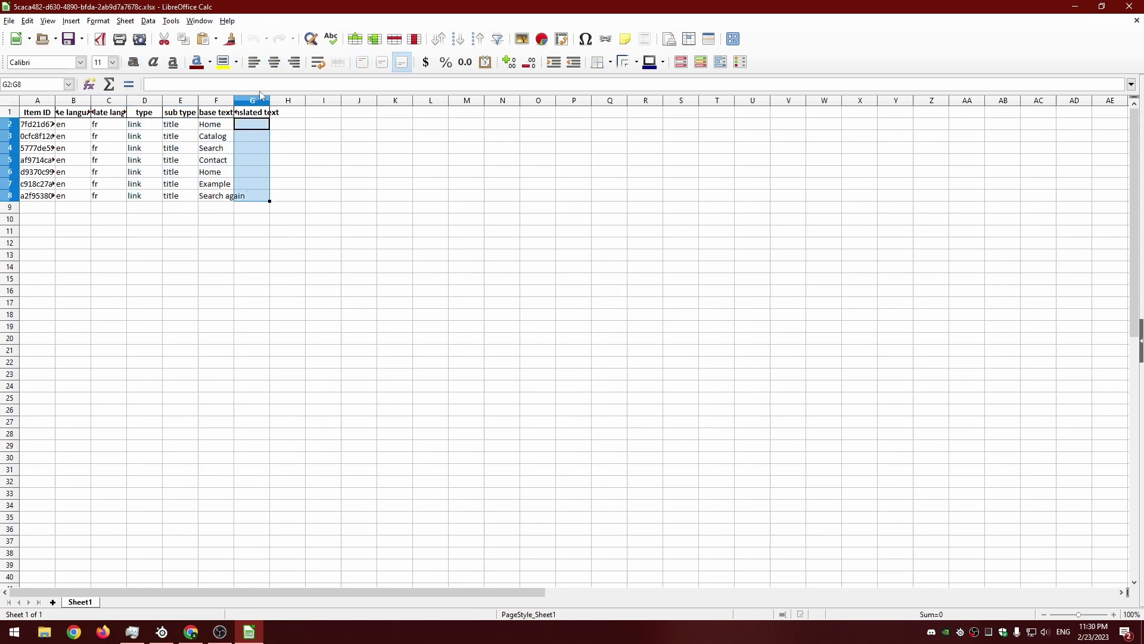
drag(270, 102, 317, 101)
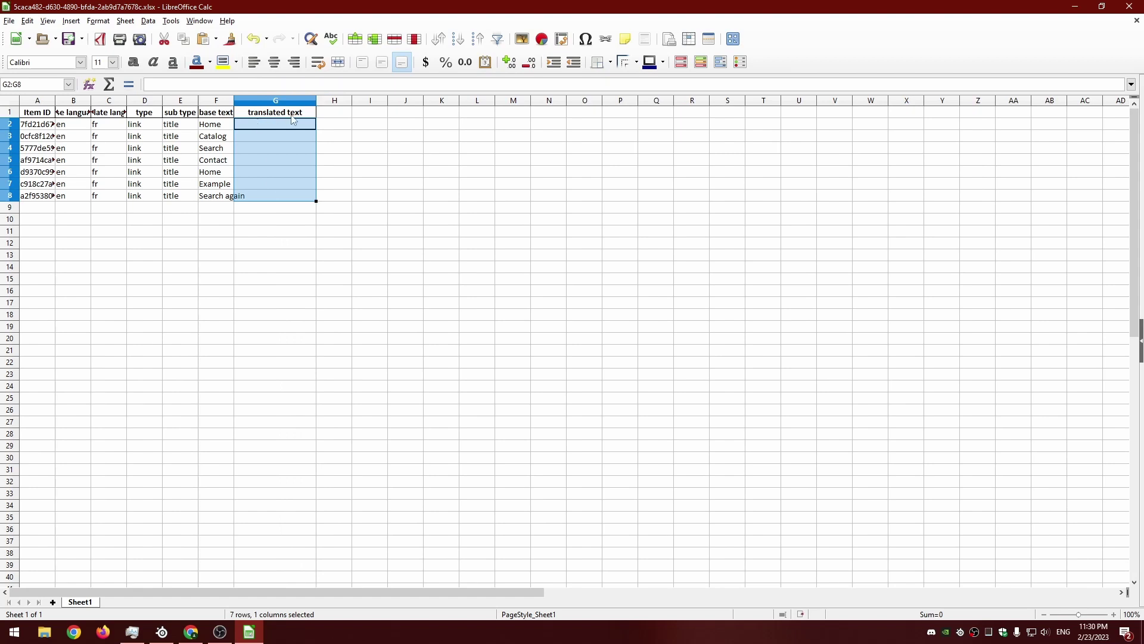
drag(233, 106, 248, 105)
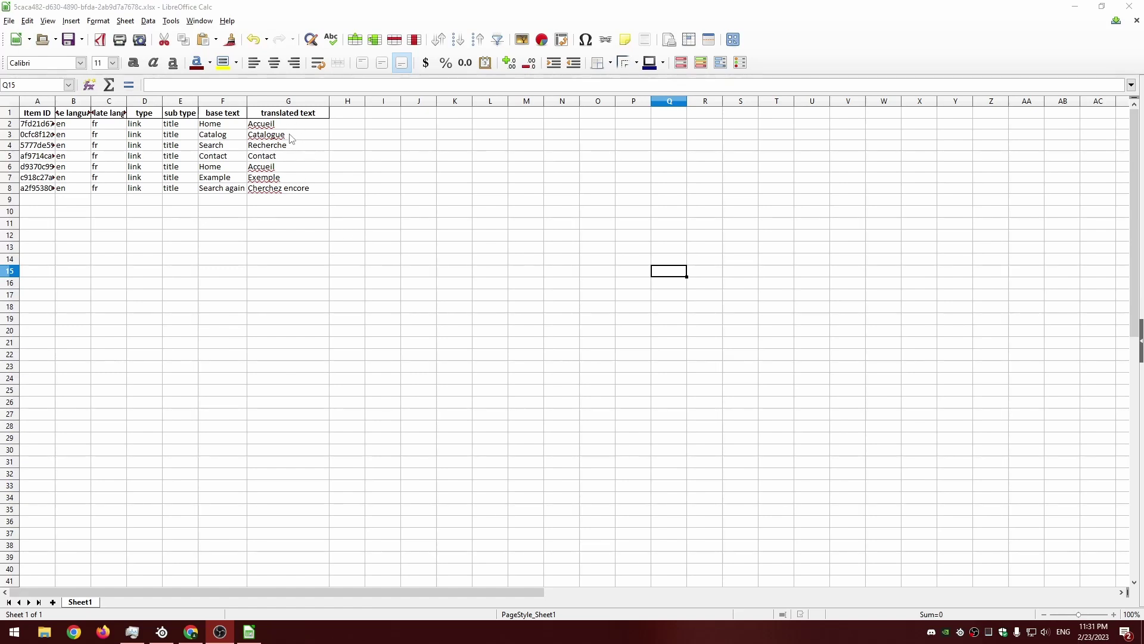
Fill the translated text column with the French entries and return to the Shopify admin in Chrome
click(70, 50)
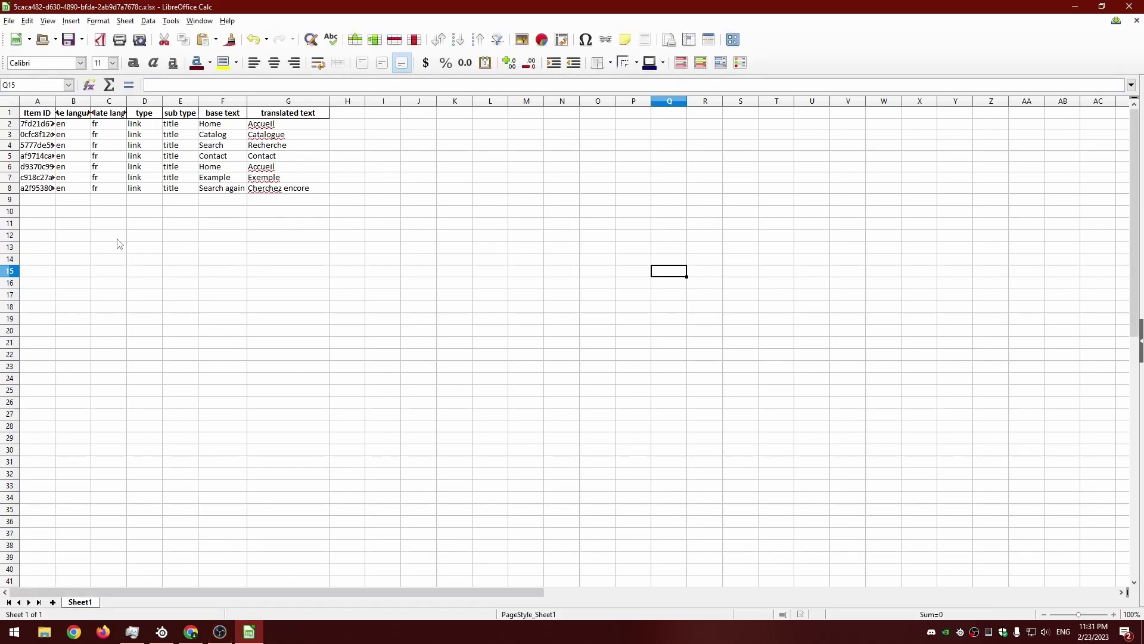
click(191, 633)
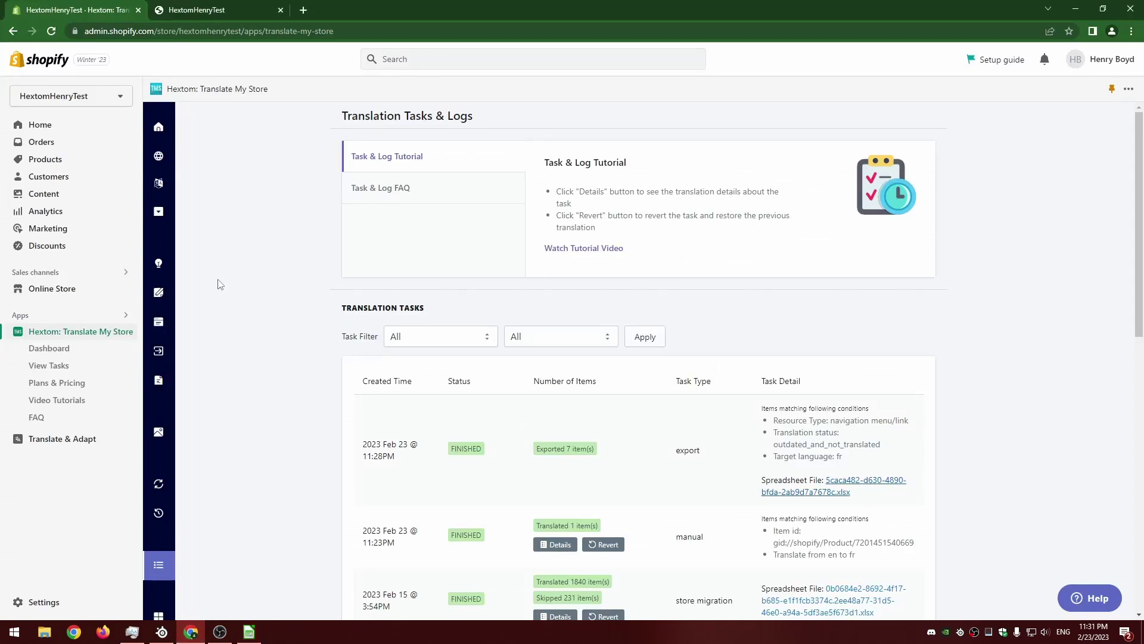
Open Export & Import Translation, switch to Import Translation and choose Upload CSV or Excel File
mouse_move(182, 438)
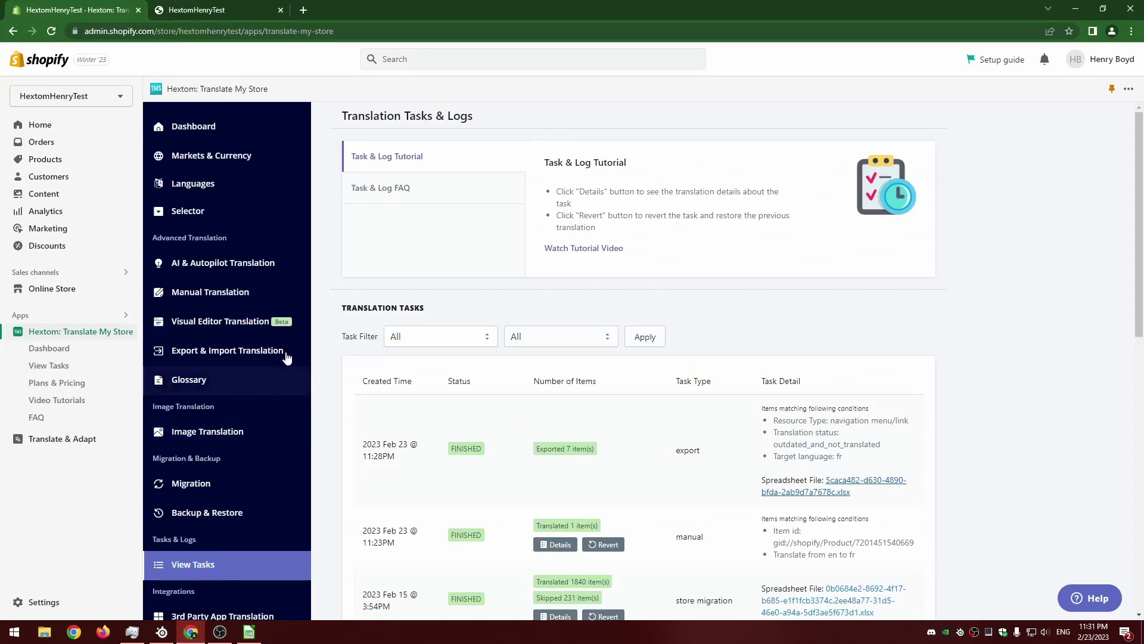
click(212, 356)
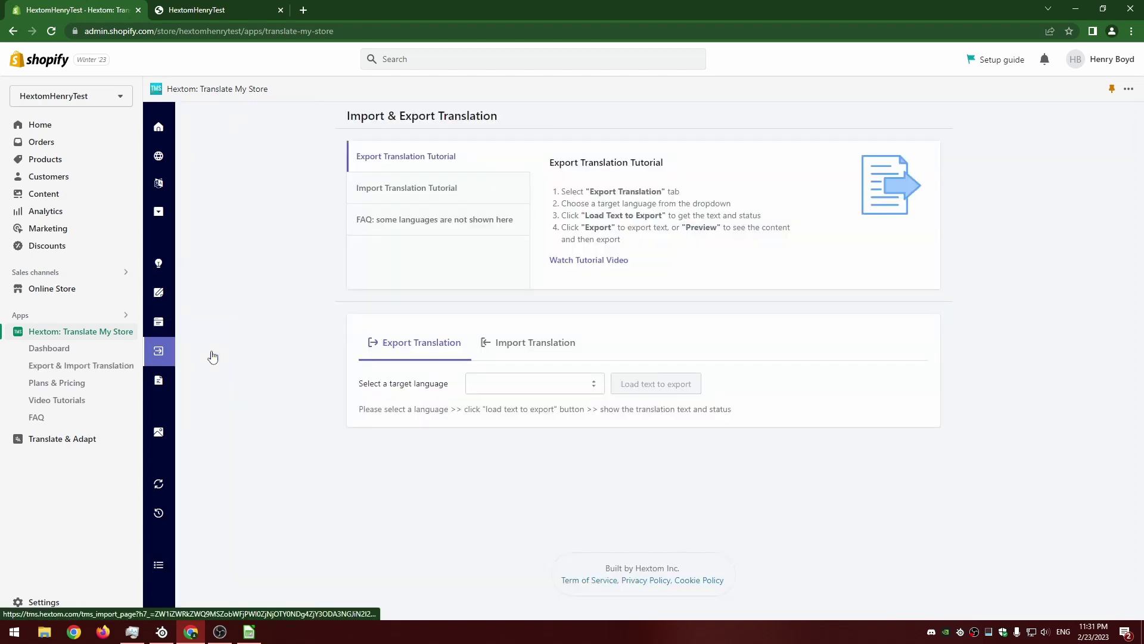
click(524, 350)
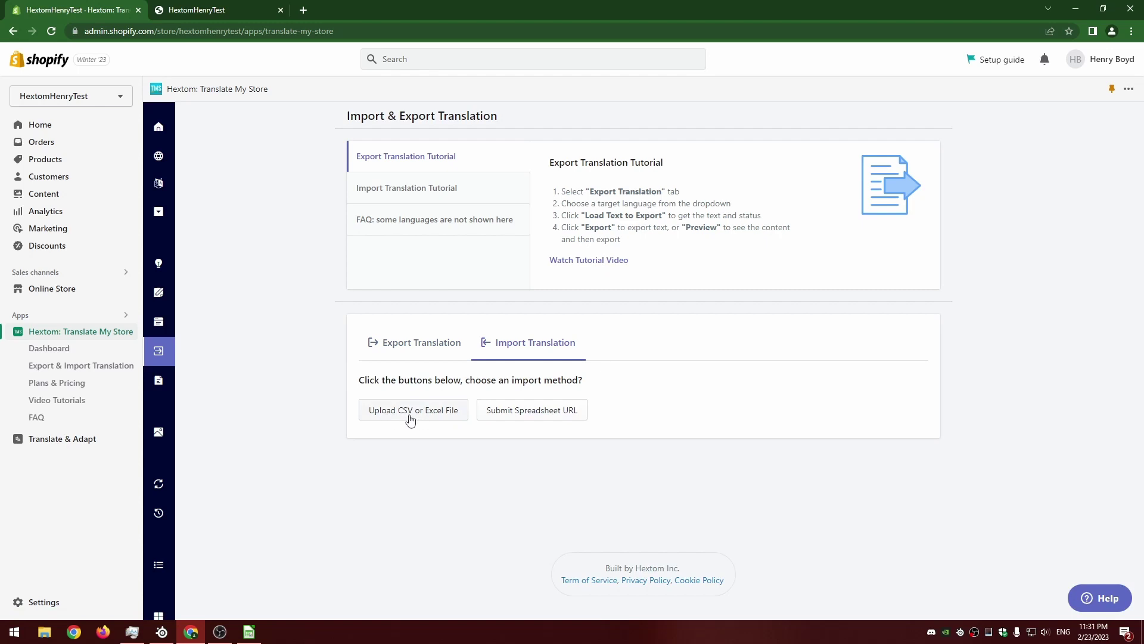
click(411, 421)
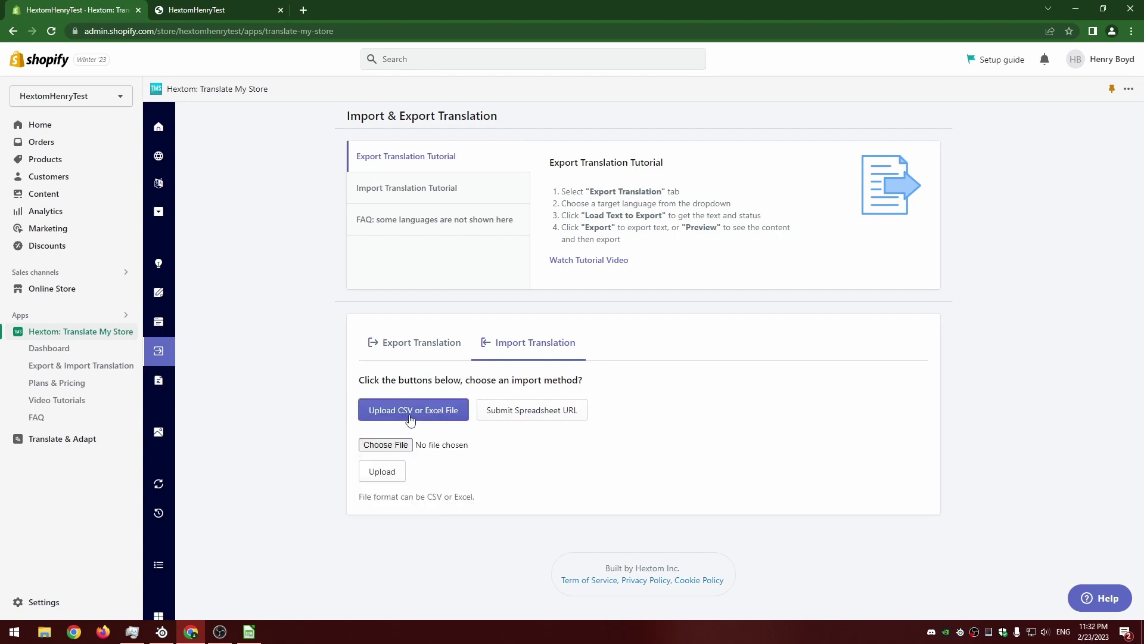
Upload the edited xlsx from Downloads and preview its translations such as Accueil, Catalogue and Recherche
click(385, 446)
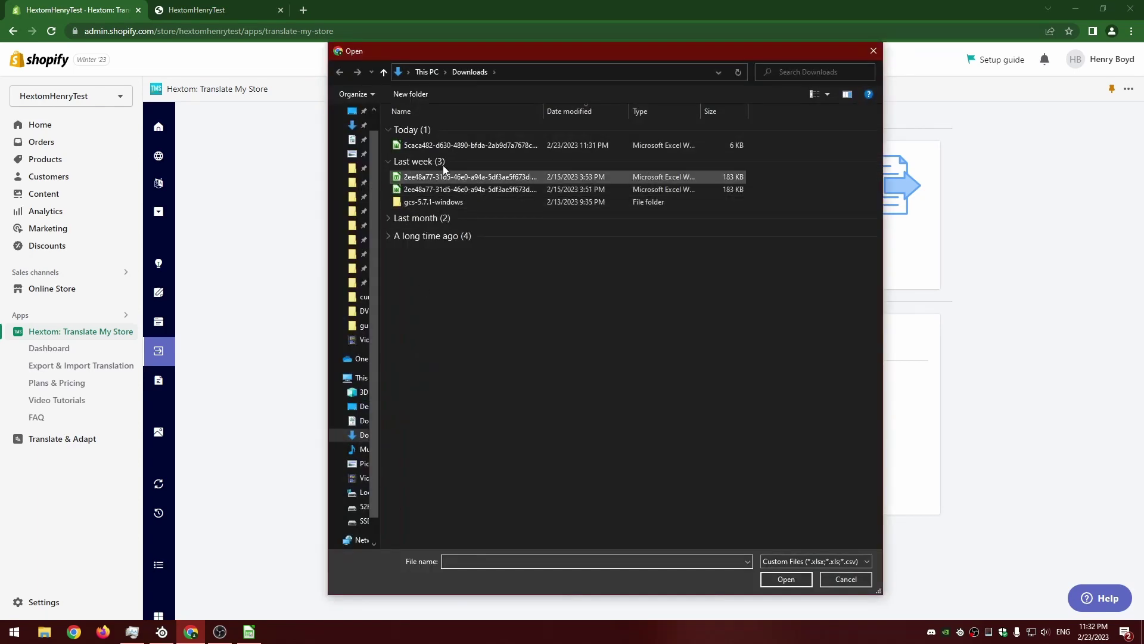
click(445, 147)
click(775, 573)
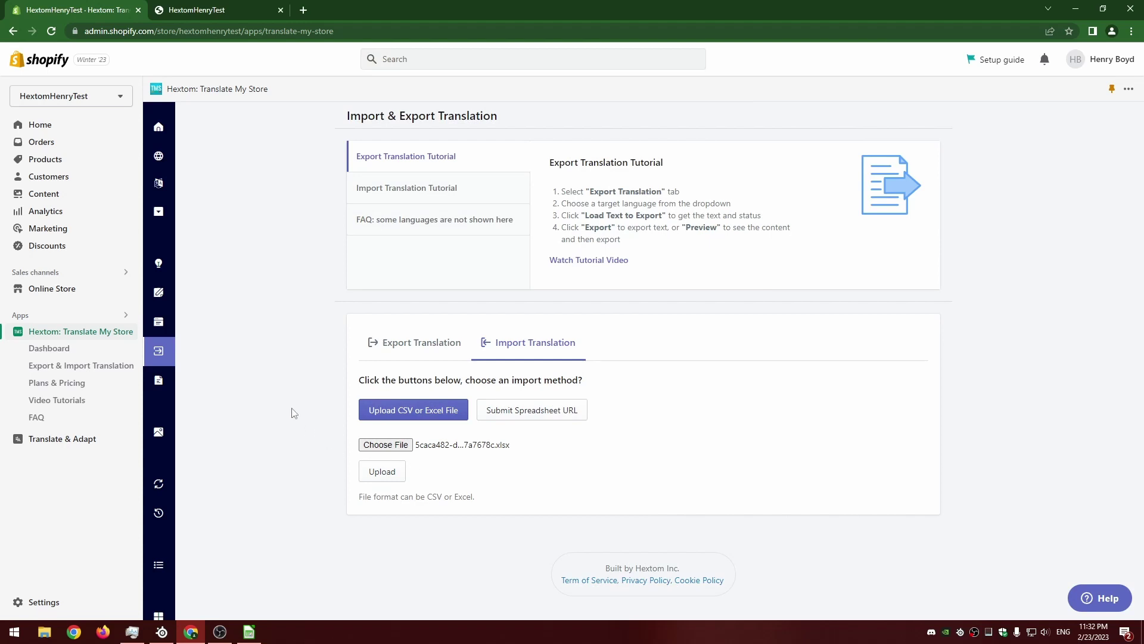
click(382, 471)
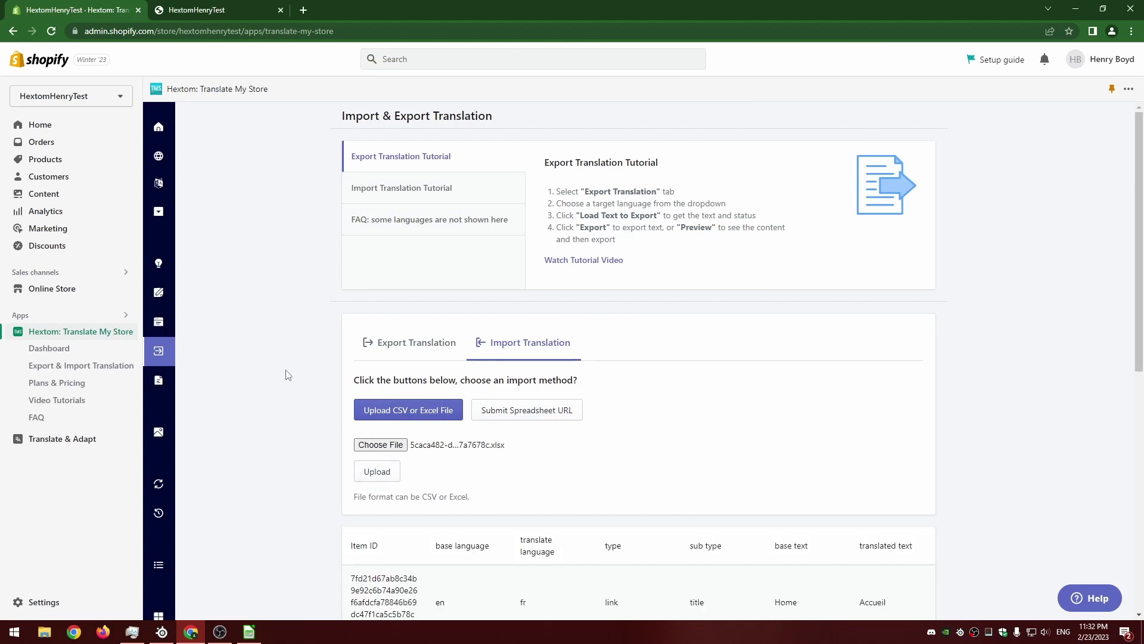
scroll(287, 374, down, 2)
scroll(295, 375, down, 5)
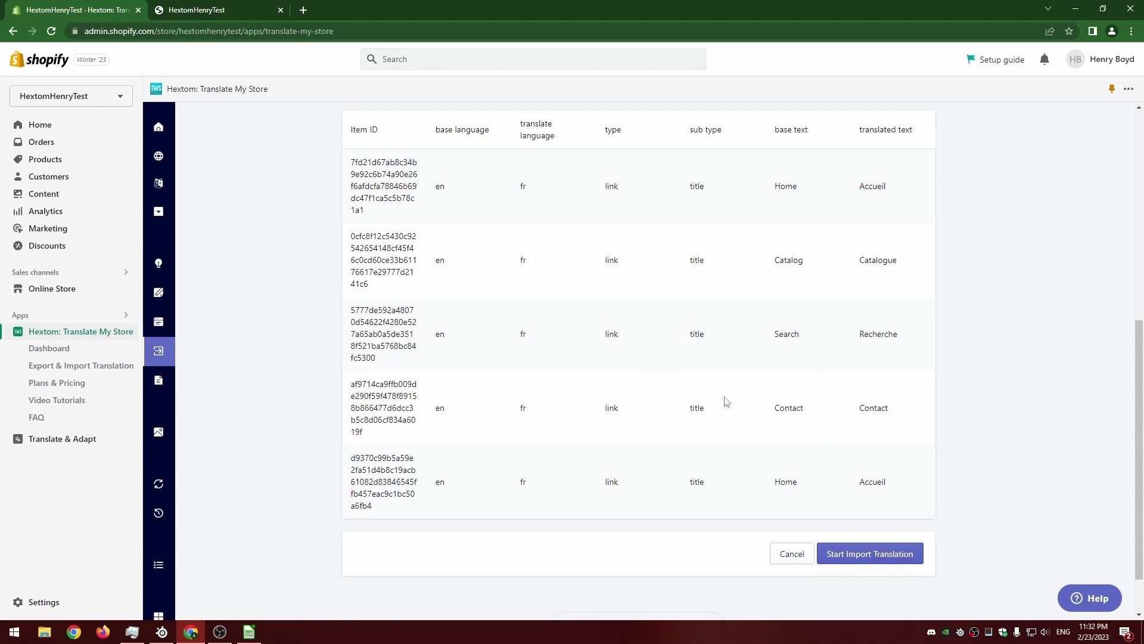
Start the import and open the new task's Details showing all 7 French translations succeeded
click(872, 555)
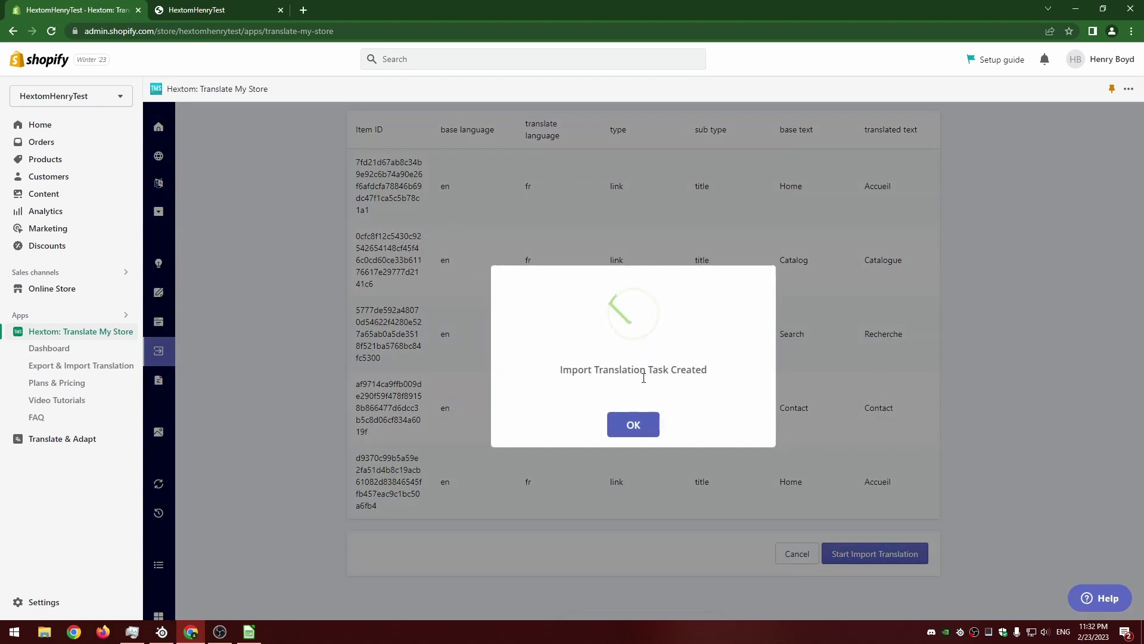
click(631, 432)
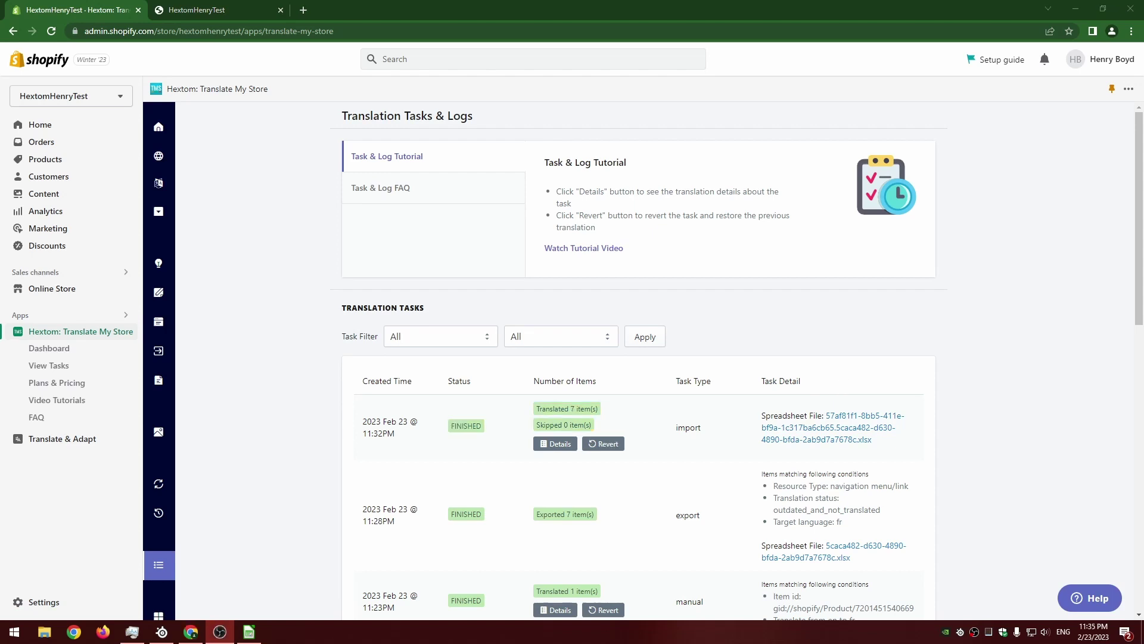
click(551, 451)
scroll(434, 359, down, 4)
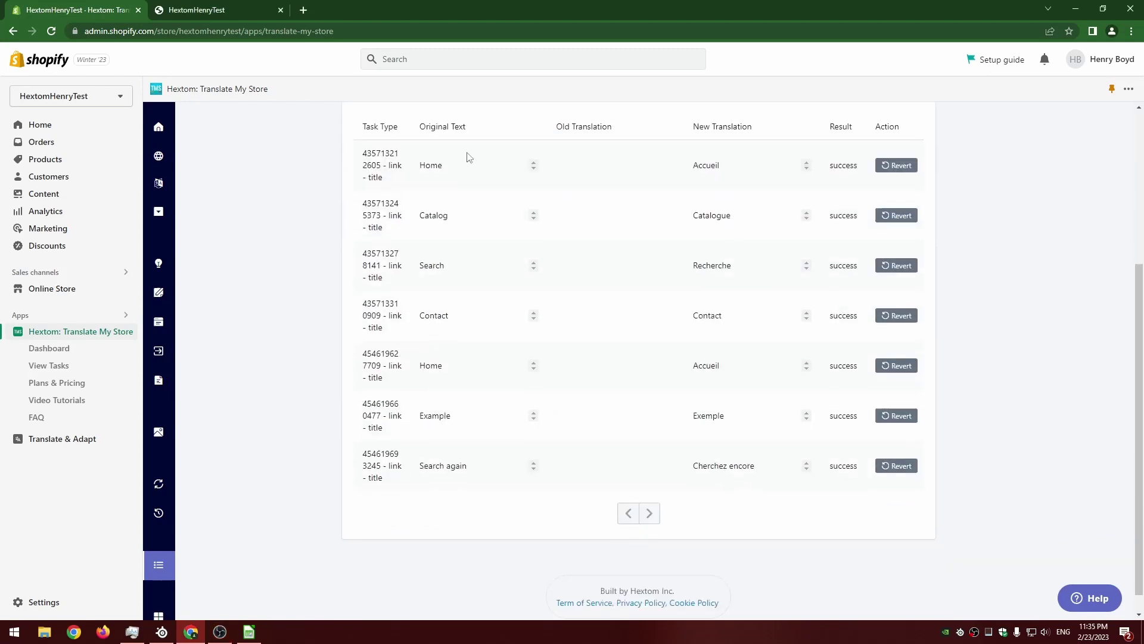
scroll(362, 317, up, 1)
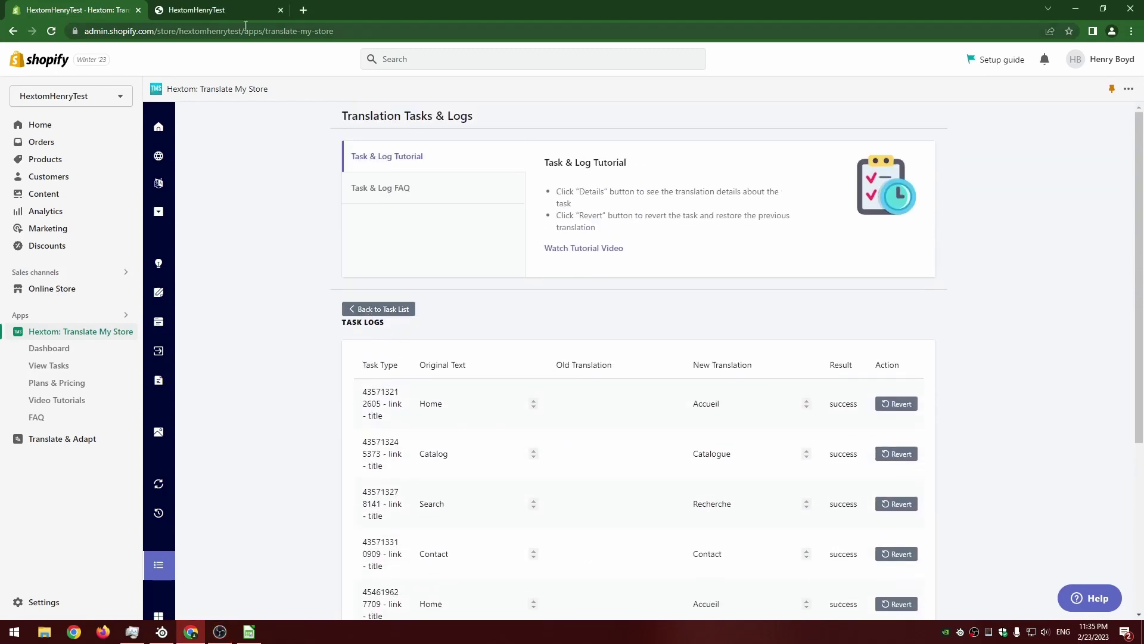
Reload the storefront tab and check the header and footer menus for Accueil, Catalogue and Recherche
click(210, 9)
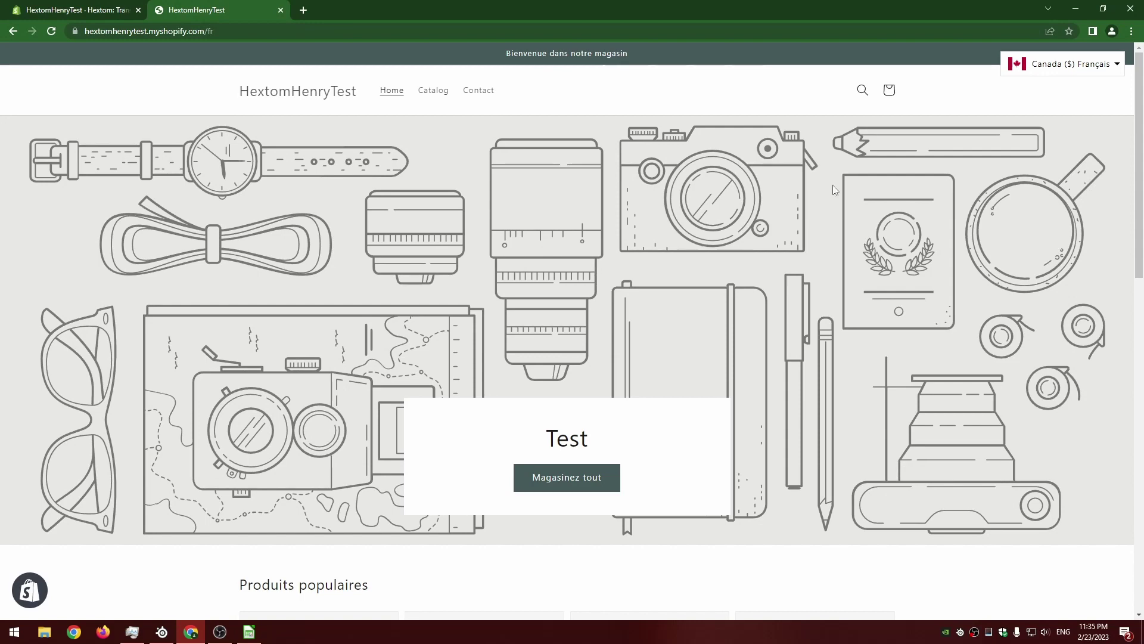
click(53, 34)
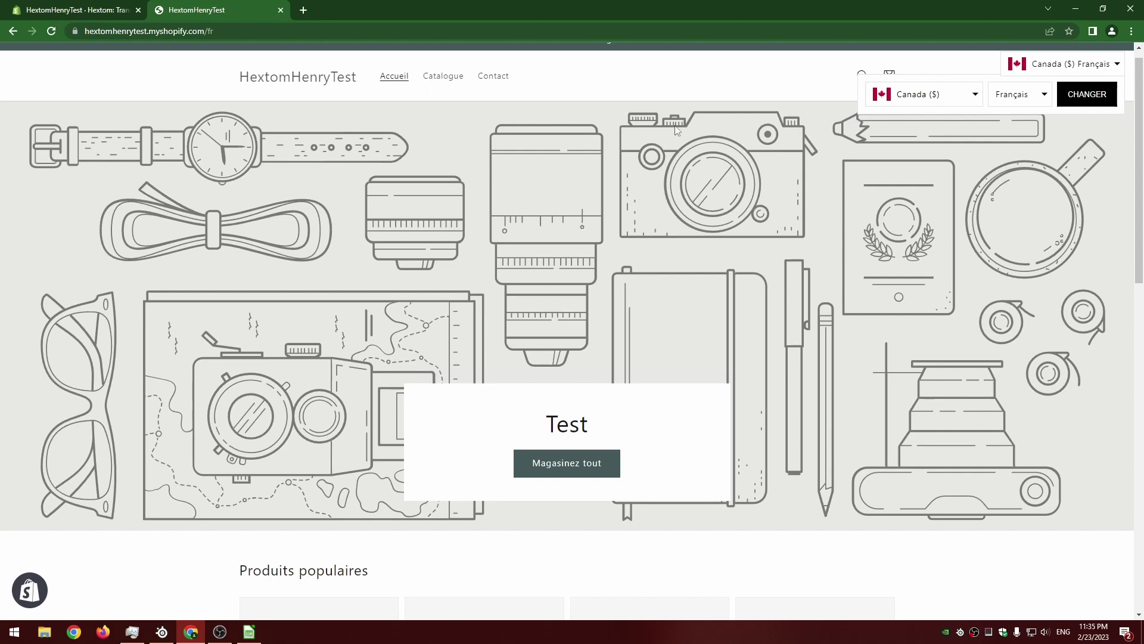
scroll(1098, 305, down, 15)
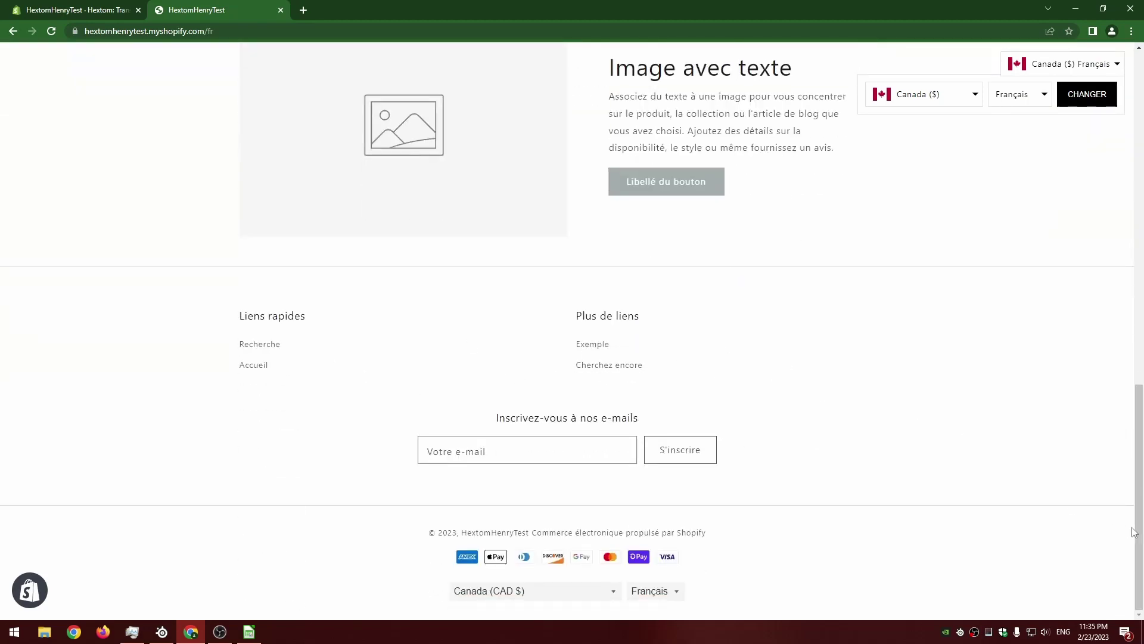
scroll(1131, 417, up, 15)
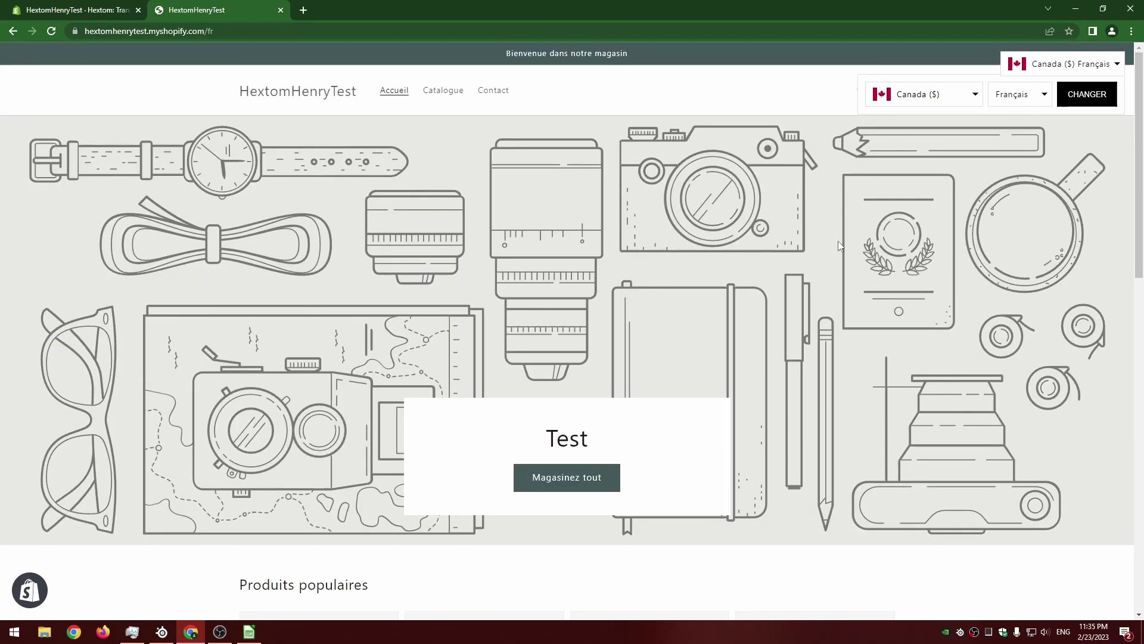